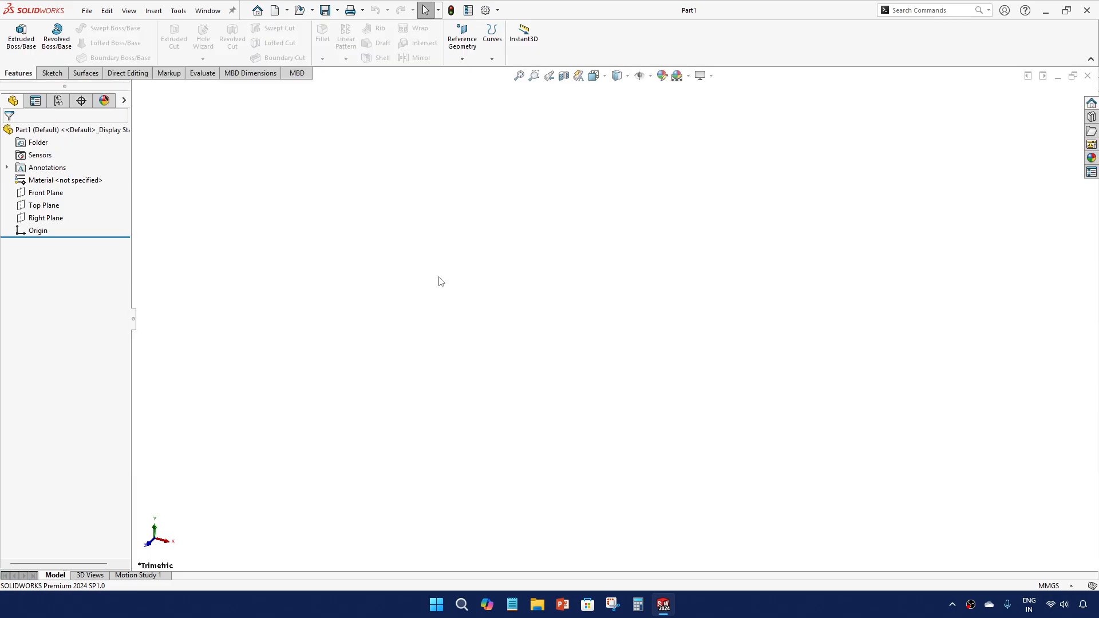
Step: Start an extrude sketch on the Front Plane and draw two overlapping rectangles, the second about 96 by 86 mm and offset up and right
{"action": "left_click", "coordinate": [21, 37]}
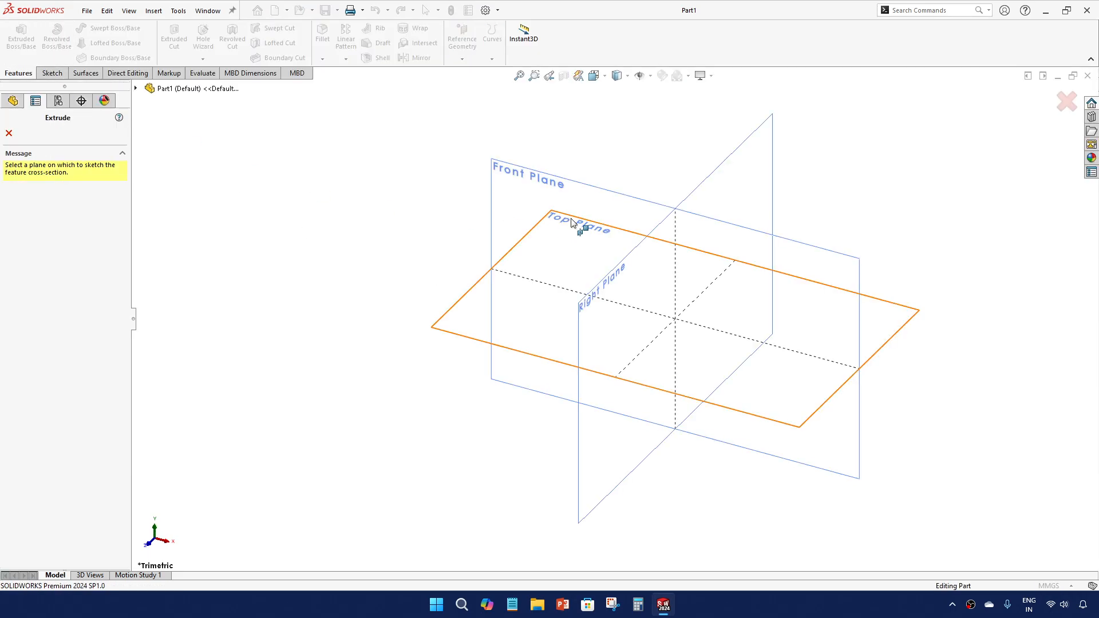
{"action": "left_click", "coordinate": [600, 196]}
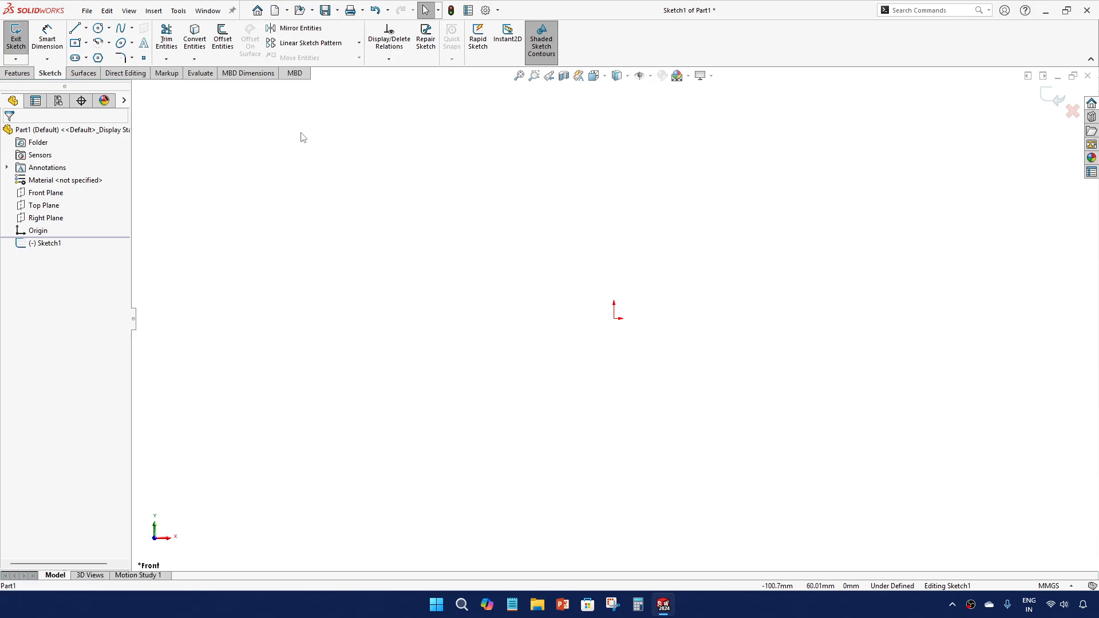
{"action": "left_click", "coordinate": [75, 33]}
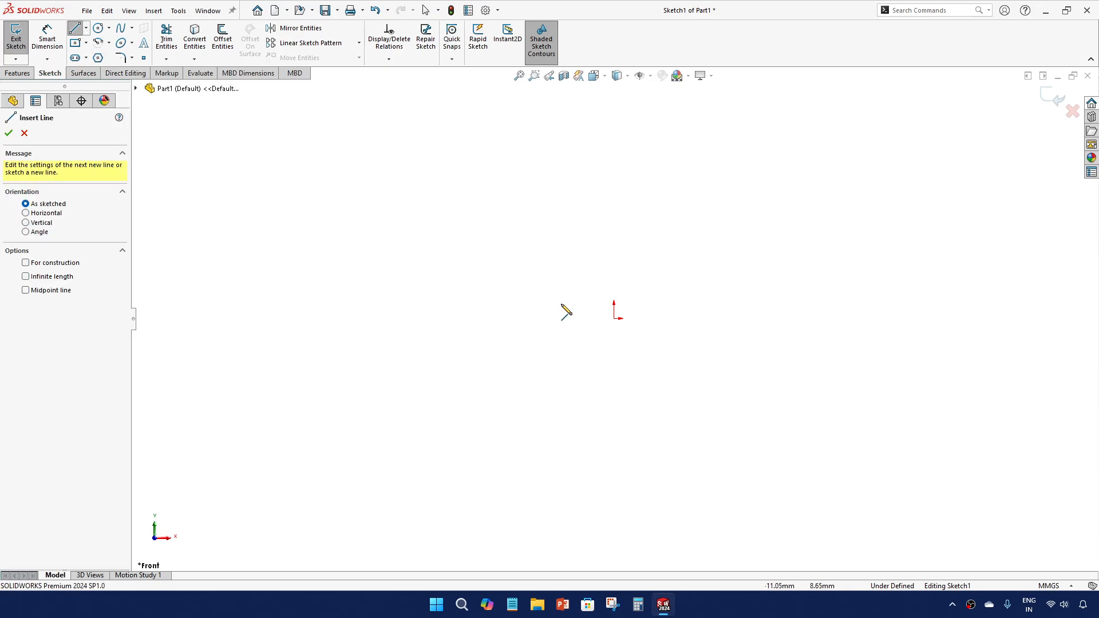
{"action": "left_click", "coordinate": [86, 43]}
{"action": "left_click", "coordinate": [103, 60]}
{"action": "left_click", "coordinate": [659, 151]}
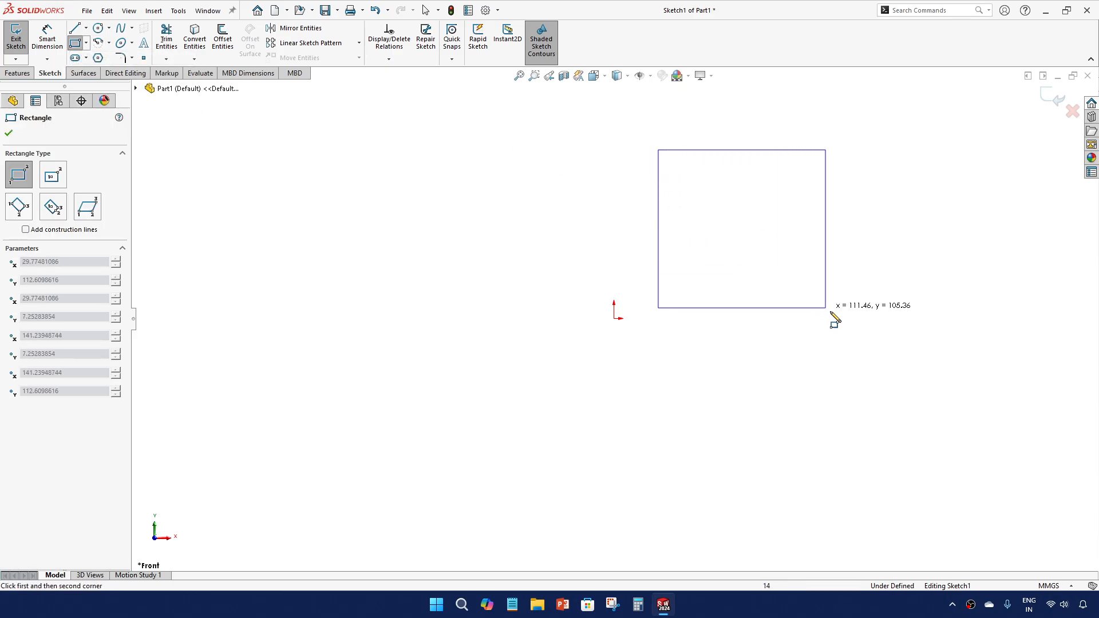
{"action": "left_click", "coordinate": [815, 289]}
{"action": "left_click", "coordinate": [694, 123]}
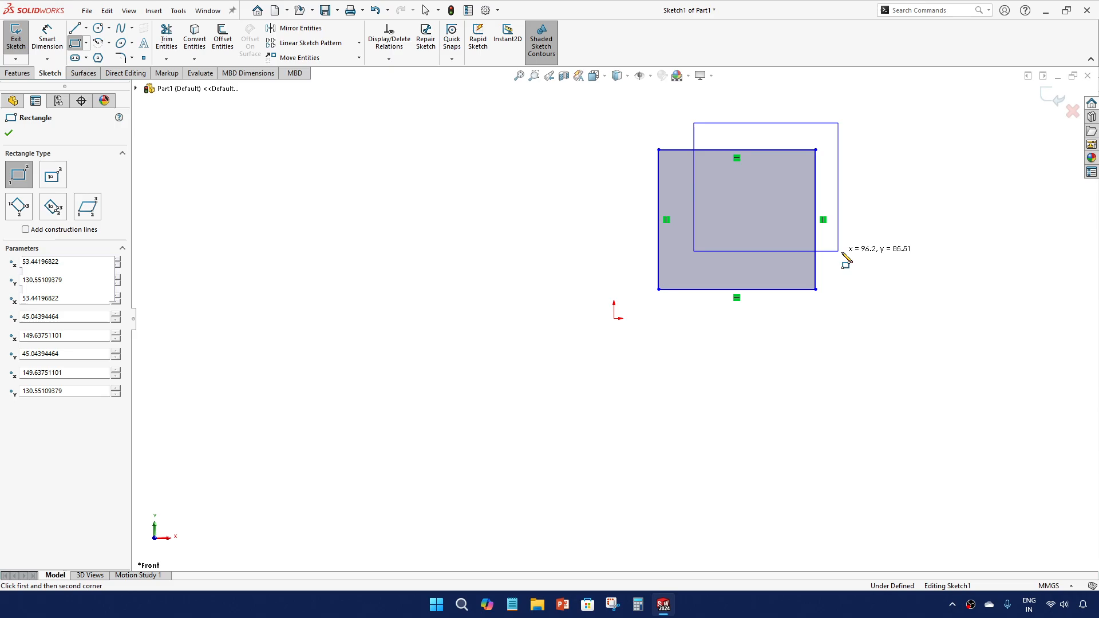
{"action": "left_click", "coordinate": [838, 251]}
{"action": "key", "text": "Escape"}
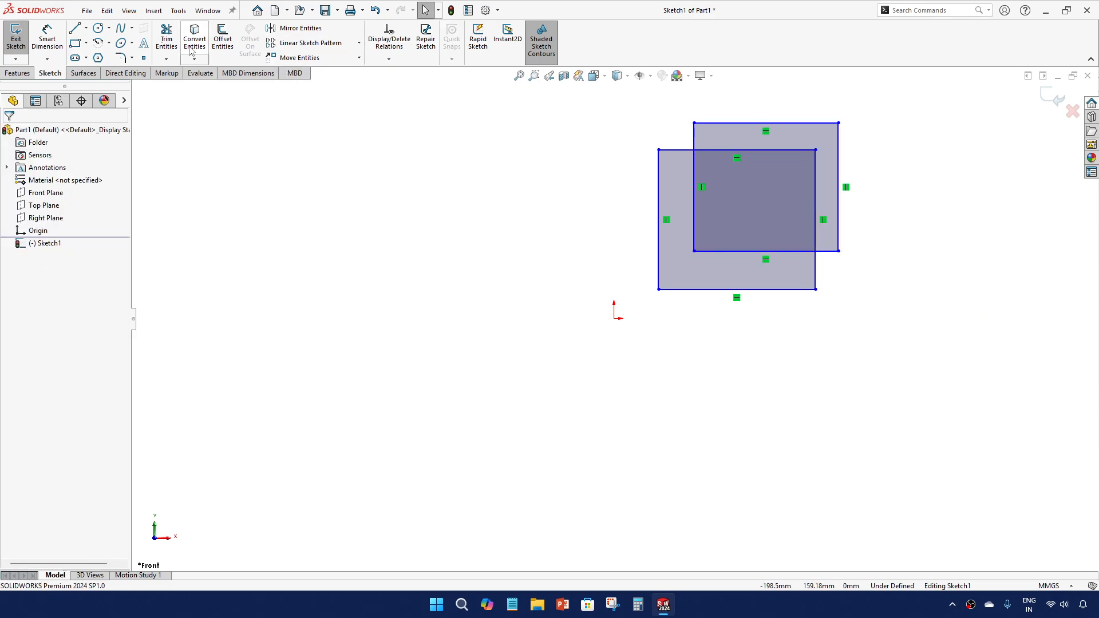
Step: Trim away the overlapping rectangle segments to leave a closed L-shaped profile
{"action": "left_click", "coordinate": [166, 36]}
{"action": "mouse_move", "coordinate": [841, 273]}
{"action": "left_mouse_down"}
{"action": "mouse_move", "coordinate": [813, 216]}
{"action": "mouse_move", "coordinate": [819, 199]}
{"action": "mouse_move", "coordinate": [745, 117]}
{"action": "mouse_move", "coordinate": [802, 177]}
{"action": "left_mouse_up"}
{"action": "key", "text": "Escape"}
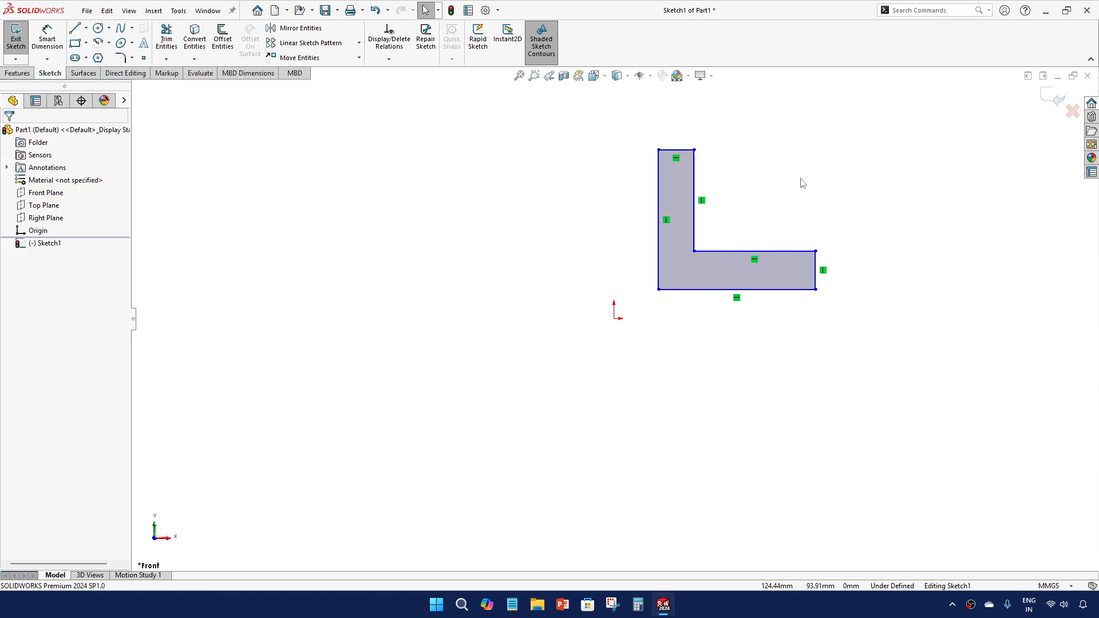
Step: Dimension the L profile's bottom edge 5 mm above the origin and its left edge 5 mm to the right of it
{"action": "right_click_drag", "start_coordinate": [896, 309], "coordinate": [854, 238]}
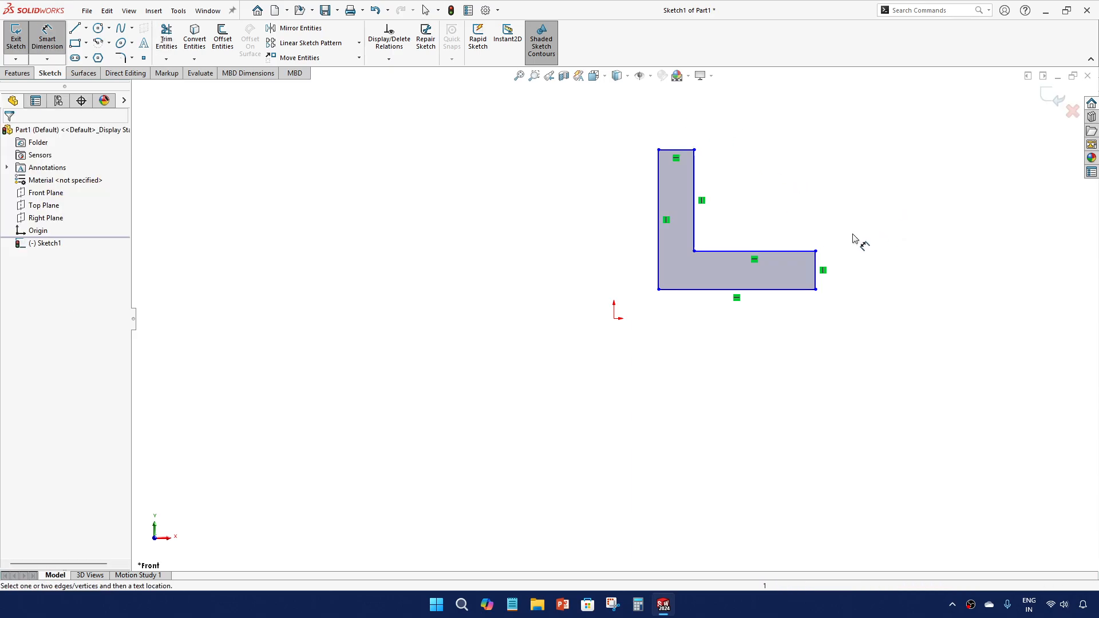
{"action": "left_click", "coordinate": [676, 290]}
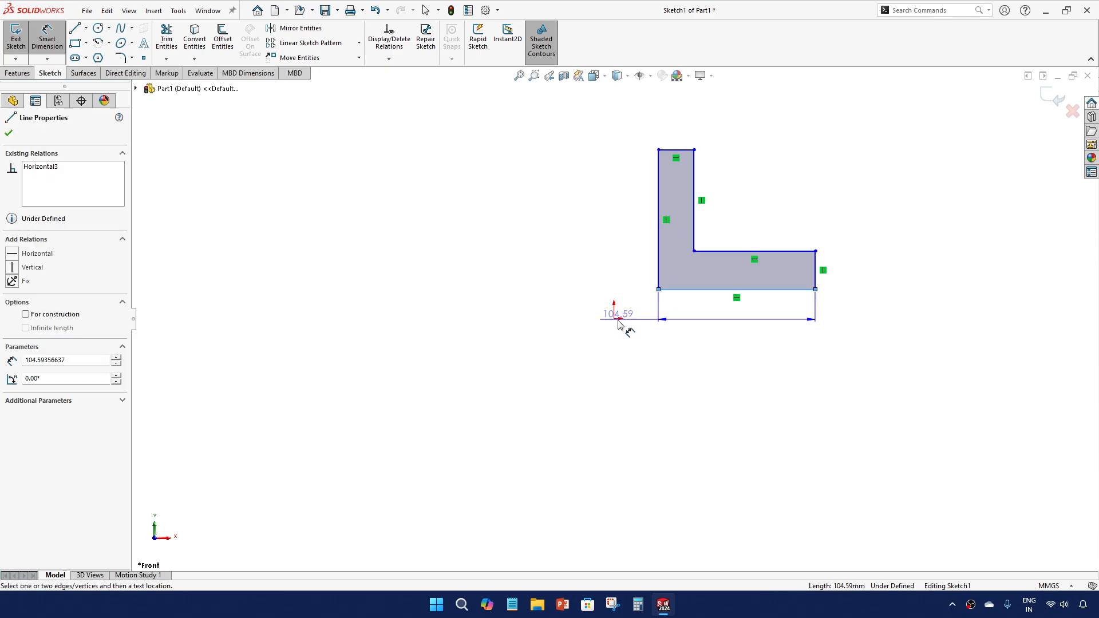
{"action": "left_click", "coordinate": [613, 319]}
{"action": "left_click", "coordinate": [590, 309]}
{"action": "type", "text": "5.00mm"}
{"action": "key", "text": "Return"}
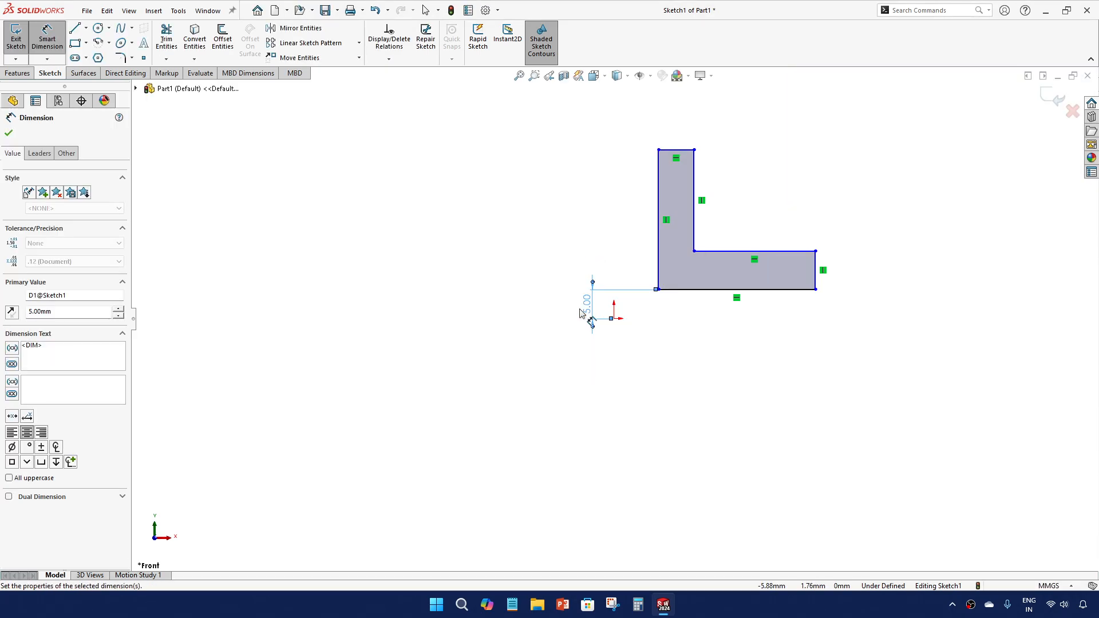
{"action": "left_click", "coordinate": [658, 281]}
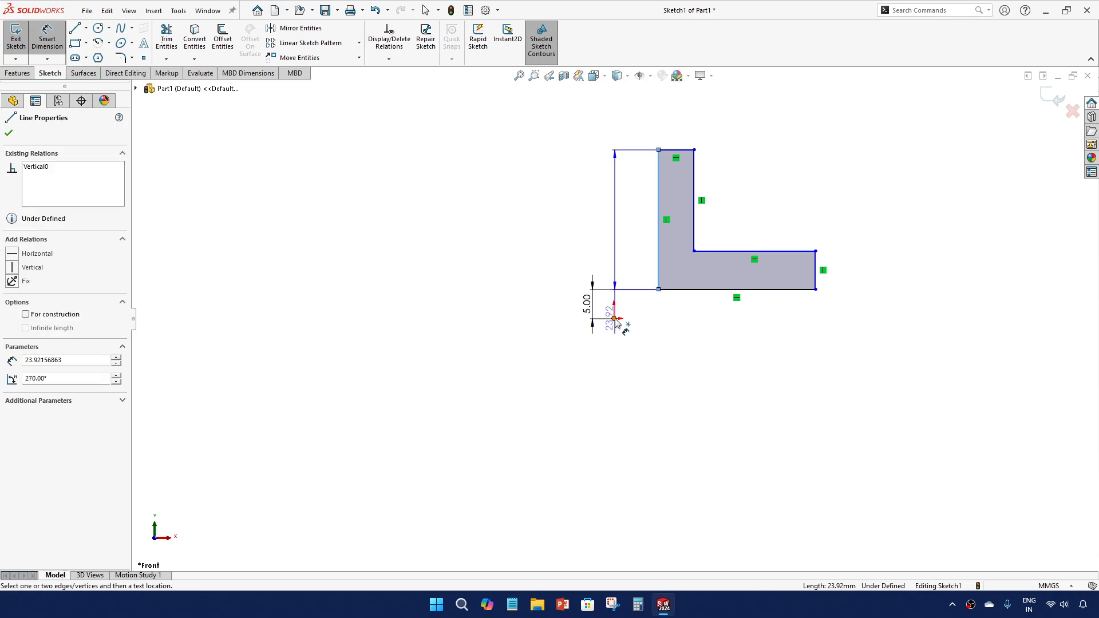
{"action": "left_click", "coordinate": [613, 318]}
{"action": "left_click", "coordinate": [632, 347]}
{"action": "type", "text": "5.00mm"}
{"action": "key", "text": "Return"}
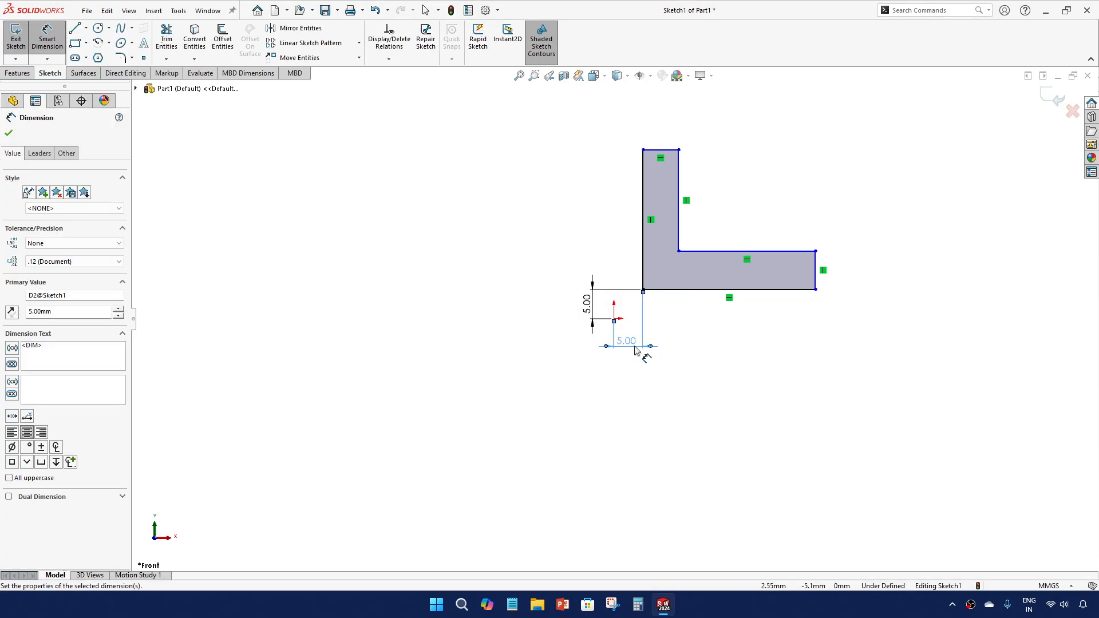
Step: Dimension the L profile's bottom edge and left edge to 80 mm each
{"action": "left_click", "coordinate": [710, 294]}
{"action": "left_click", "coordinate": [716, 379]}
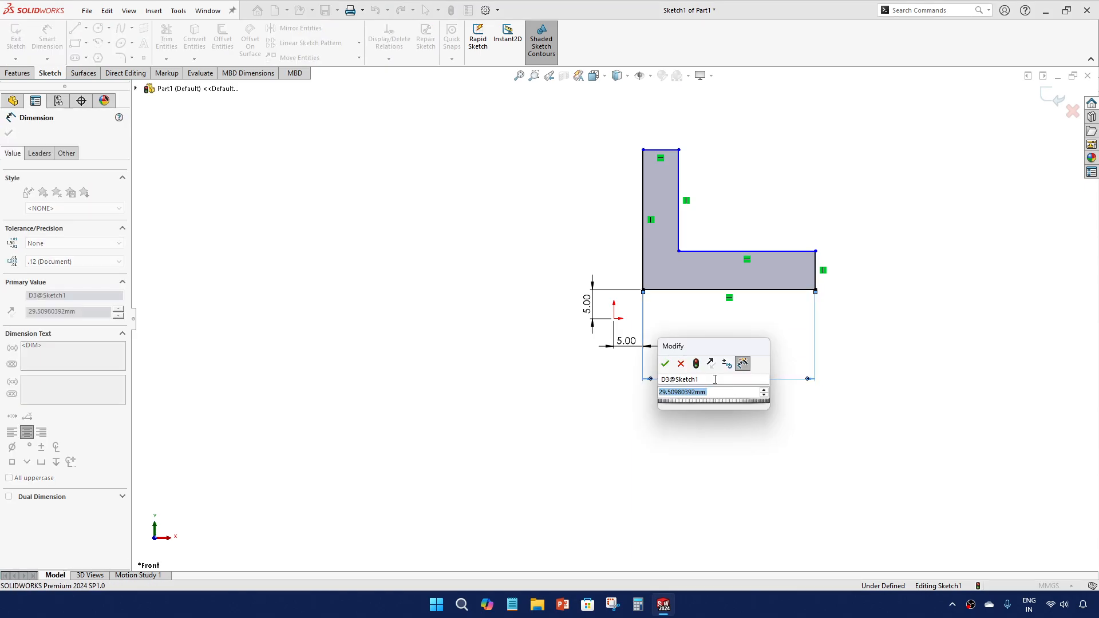
{"action": "type", "text": "80"}
{"action": "key", "text": "Return"}
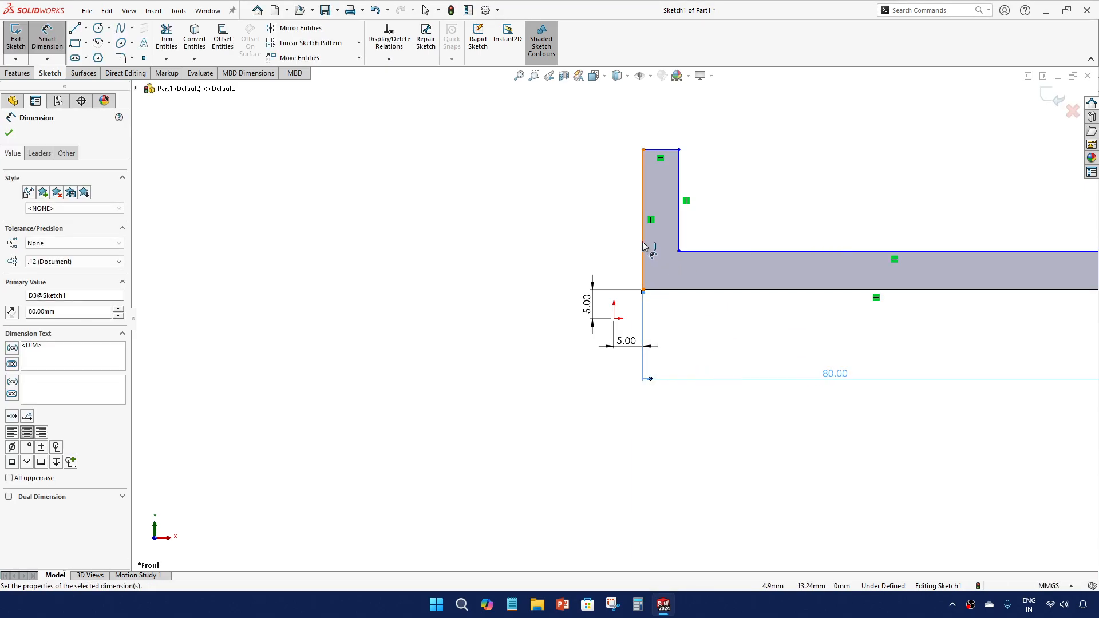
{"action": "left_click", "coordinate": [643, 246]}
{"action": "left_click", "coordinate": [545, 243]}
{"action": "type", "text": "80"}
{"action": "key", "text": "Return"}
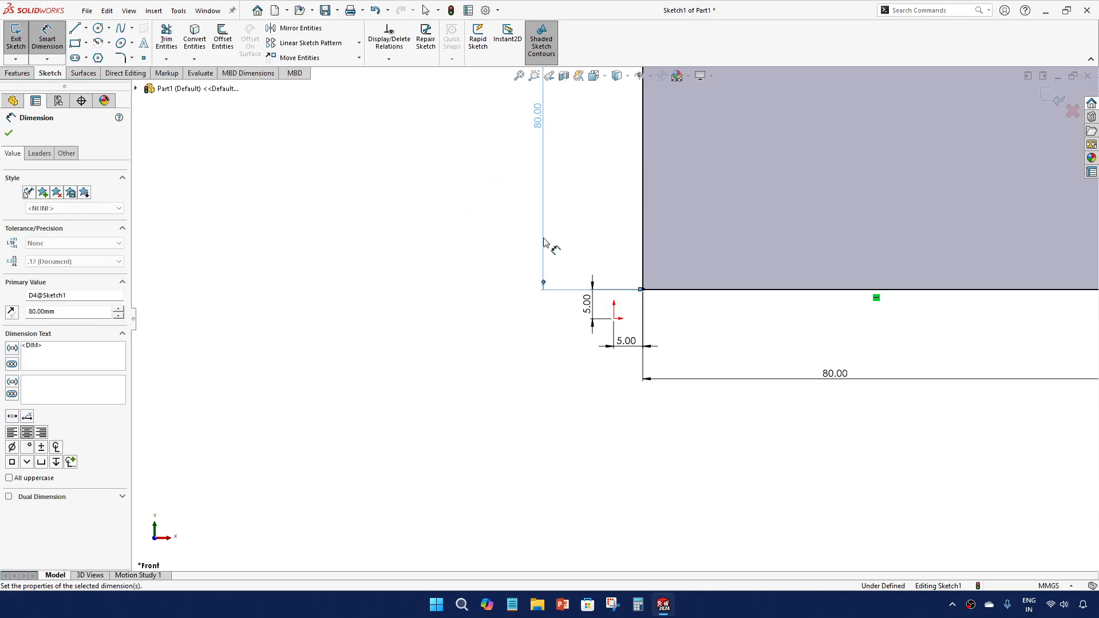
{"action": "key", "text": "f"}
Step: Dimension the horizontal leg's right end edge to 20 mm
{"action": "left_click", "coordinate": [705, 283]}
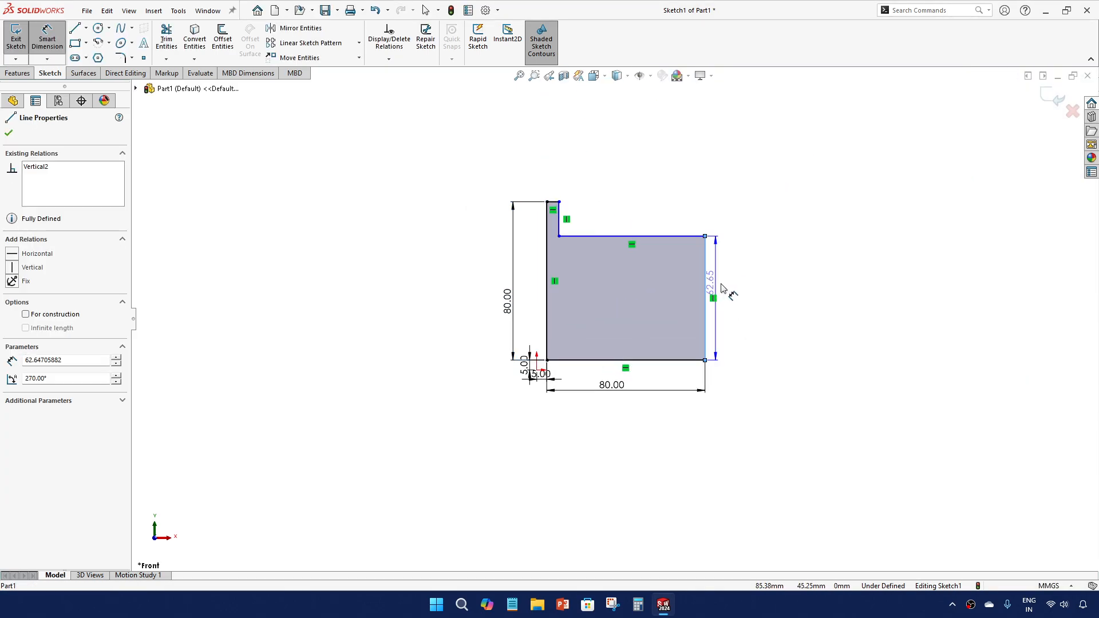
{"action": "left_click", "coordinate": [735, 289]}
{"action": "type", "text": "20"}
{"action": "key", "text": "Return"}
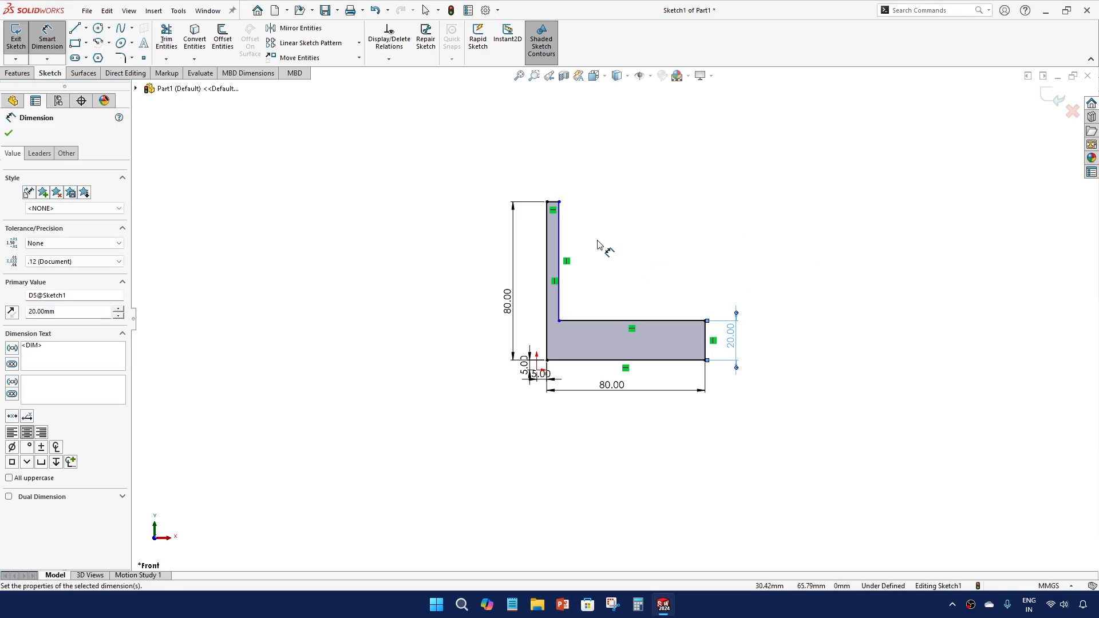
Step: Dimension the vertical leg's top edge and set its width to 20 mm
{"action": "left_click", "coordinate": [553, 204]}
{"action": "left_click", "coordinate": [560, 193]}
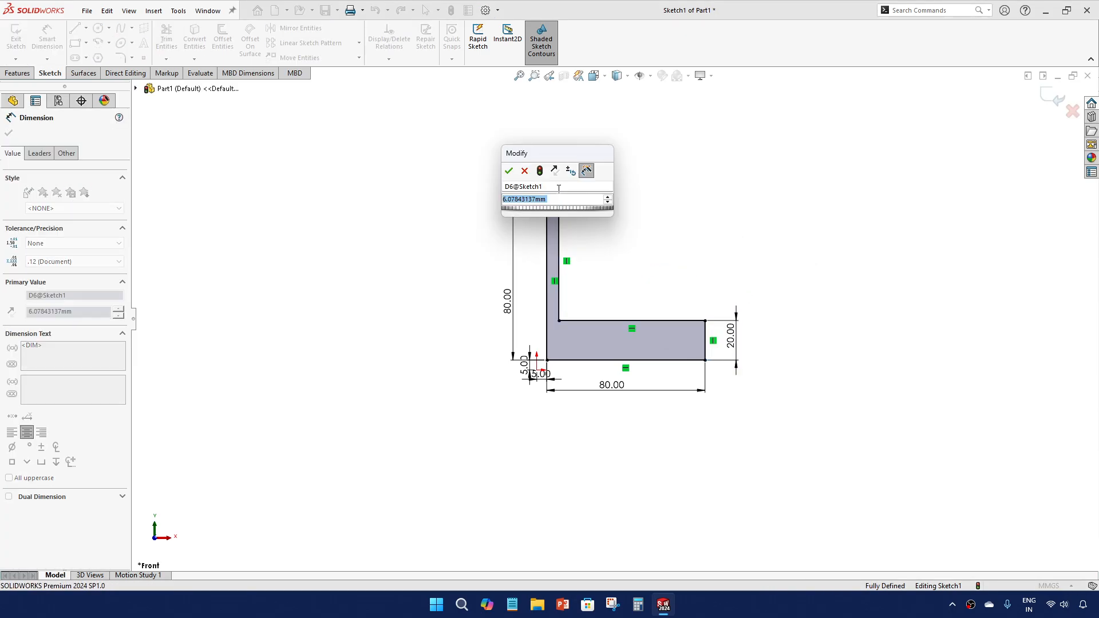
{"action": "type", "text": "10"}
{"action": "key", "text": "Return"}
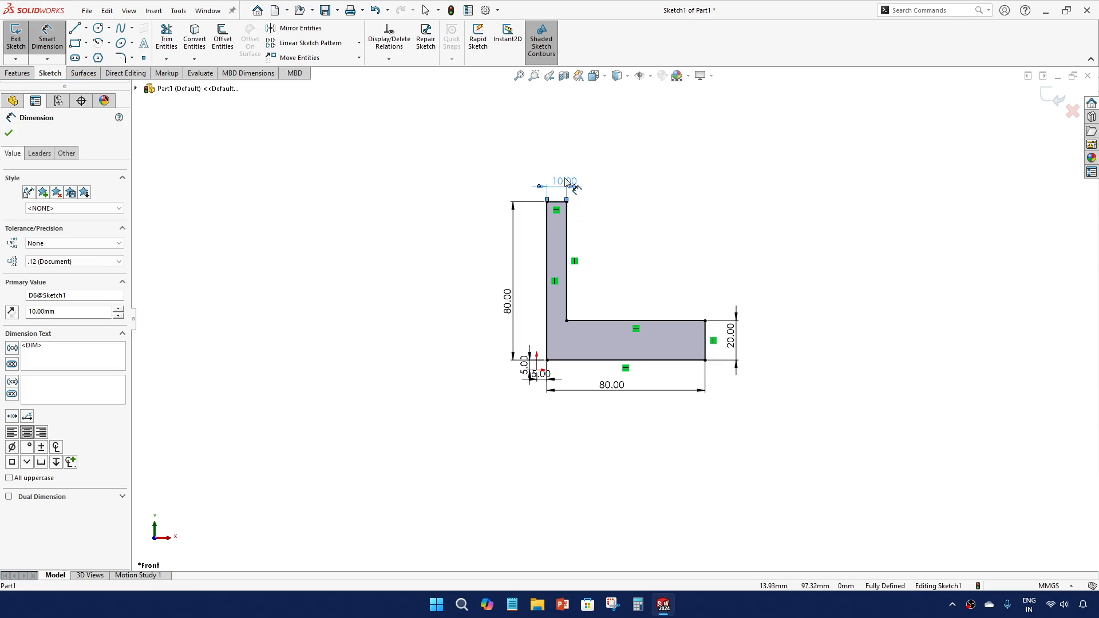
{"action": "double_click", "coordinate": [564, 181]}
{"action": "key", "text": "Return"}
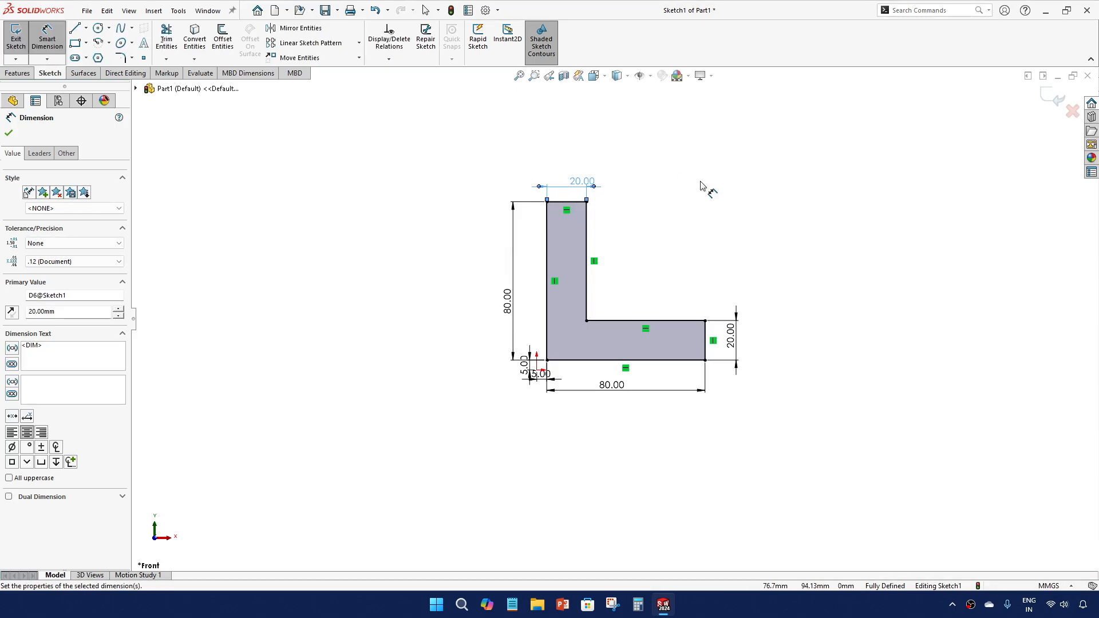
Step: Finish the sketch and extrude the L profile with a Blind depth of 20 mm
{"action": "left_click", "coordinate": [1057, 100]}
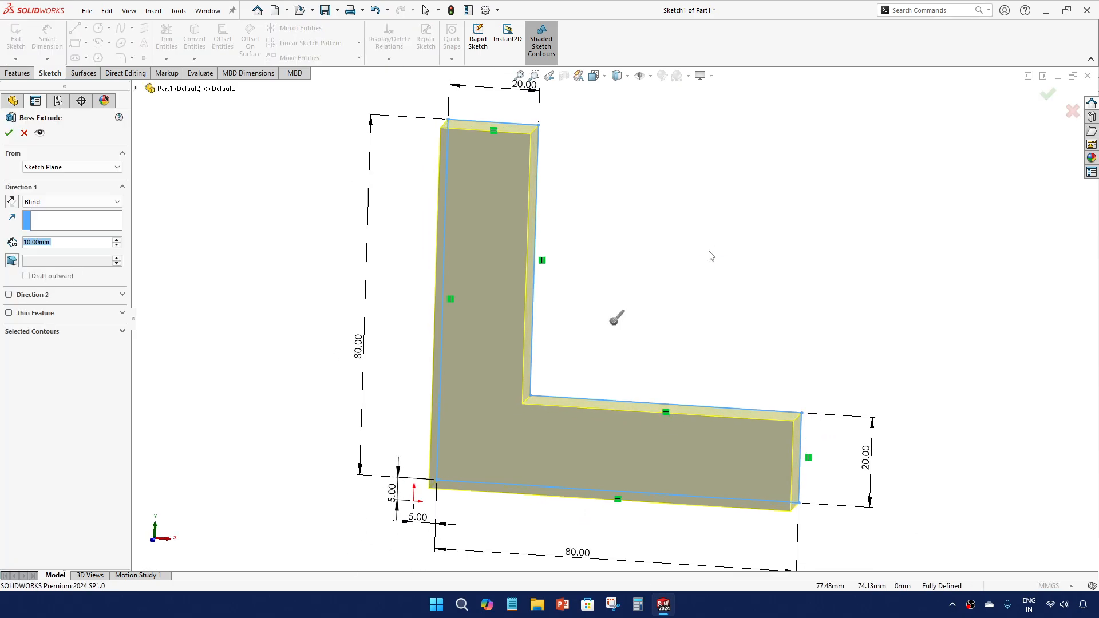
{"action": "left_click", "coordinate": [68, 204]}
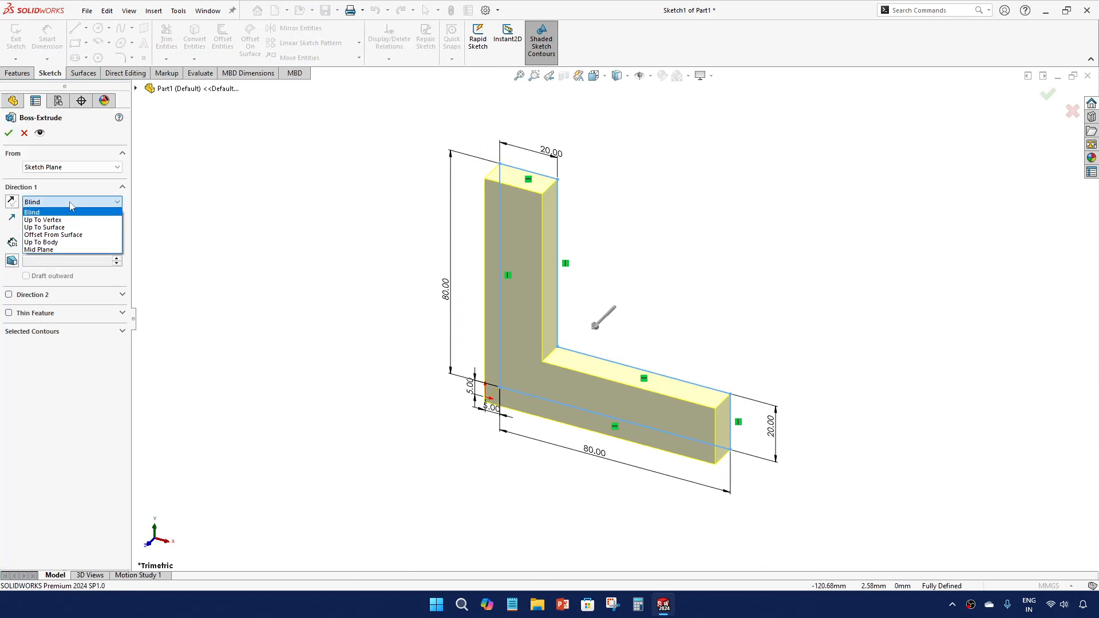
{"action": "left_click", "coordinate": [69, 205]}
{"action": "left_click_drag", "start_coordinate": [65, 243], "coordinate": [10, 239]}
{"action": "type", "text": "20"}
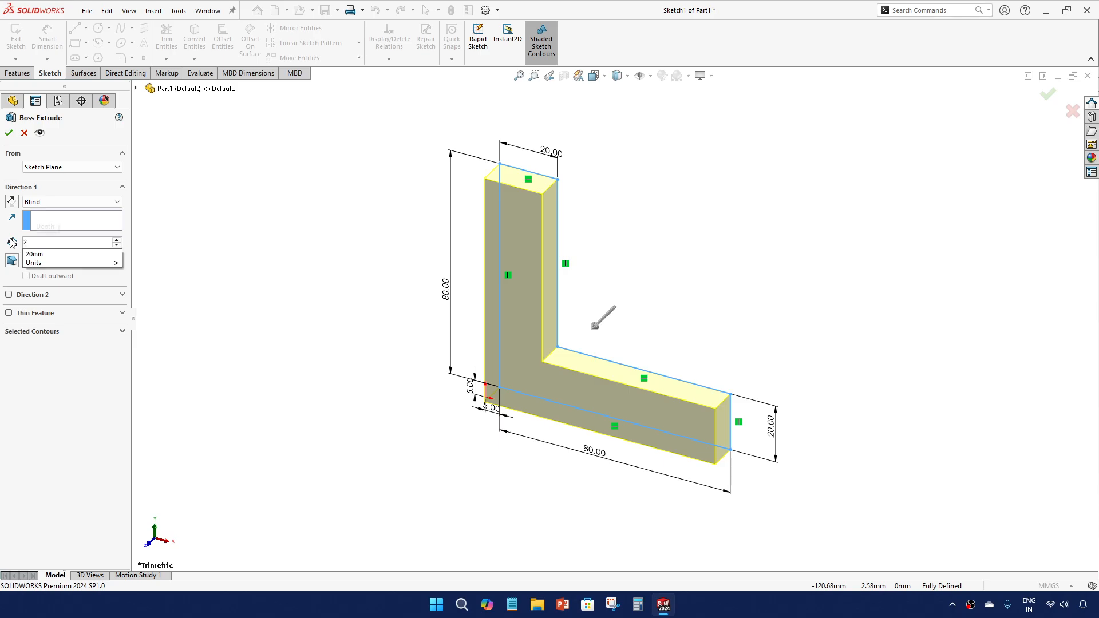
{"action": "key", "text": "Return"}
{"action": "left_click", "coordinate": [14, 138]}
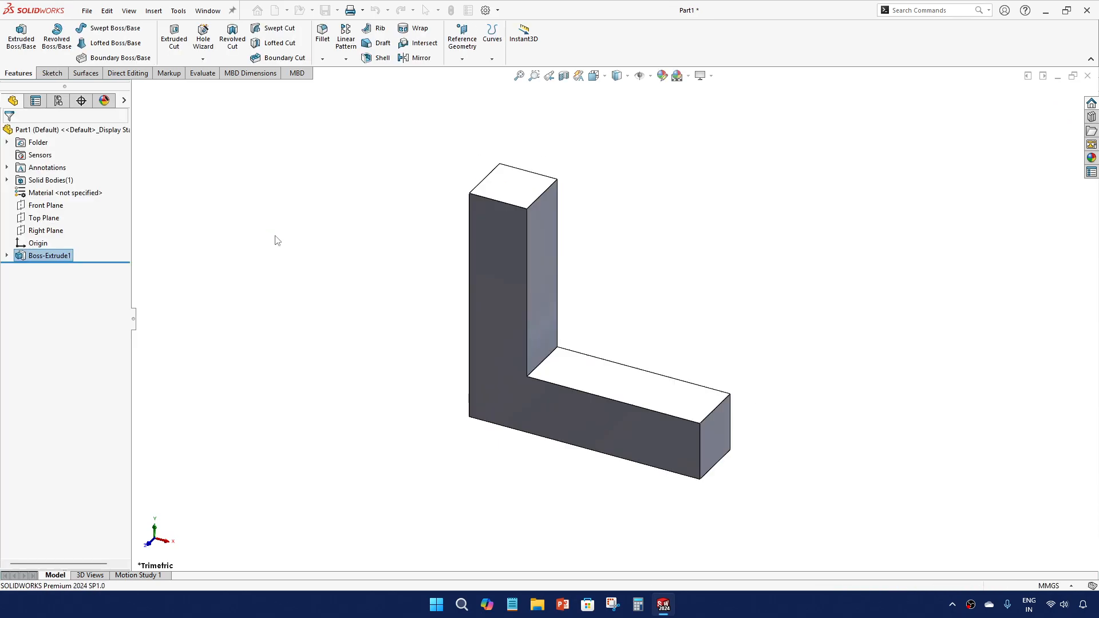
Step: Fillet the L body's five outer corner edges across its thickness with a 3 mm symmetric radius
{"action": "scroll", "coordinate": [435, 296], "scroll_direction": "up", "scroll_amount": 2}
{"action": "scroll", "coordinate": [553, 328], "scroll_direction": "down", "scroll_amount": 3}
{"action": "middle_click_drag", "start_coordinate": [553, 327], "coordinate": [576, 272]}
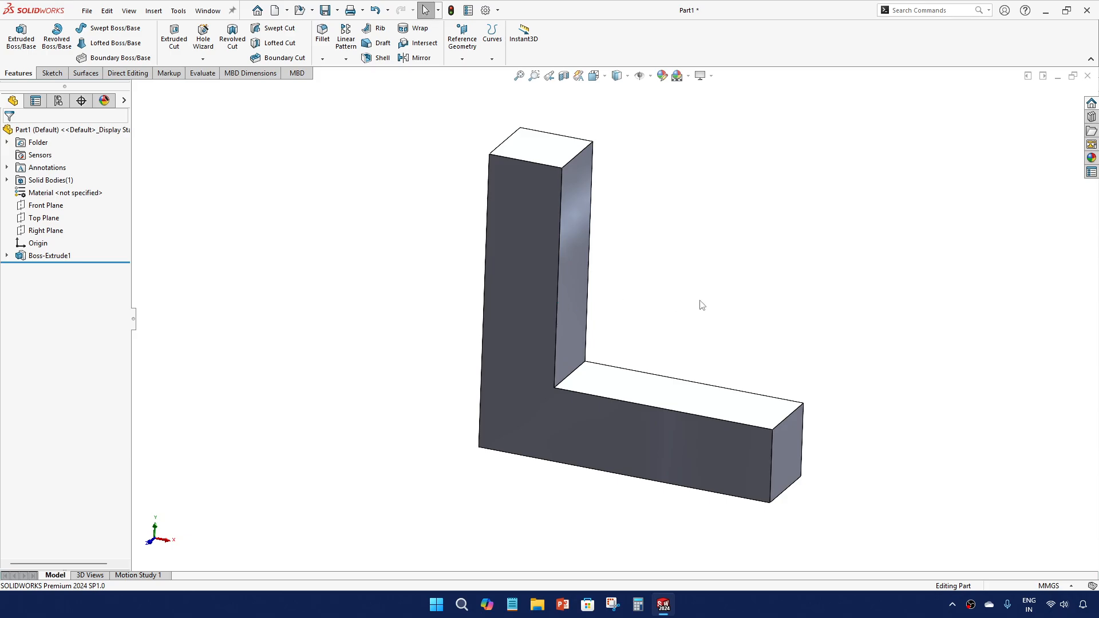
{"action": "left_click", "coordinate": [324, 51]}
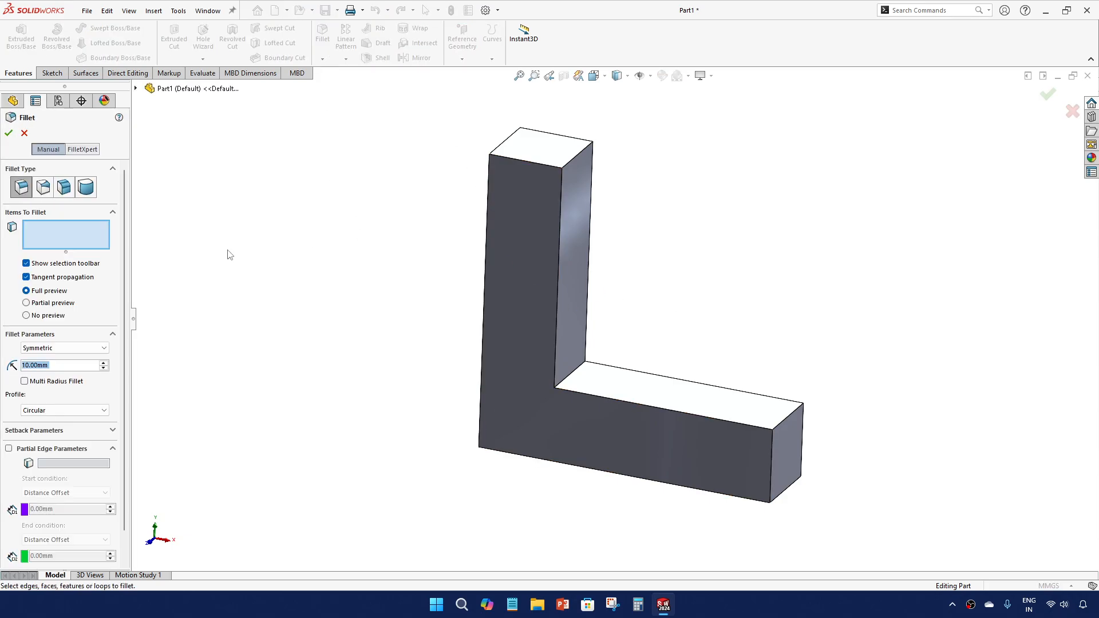
{"action": "type", "text": "3"}
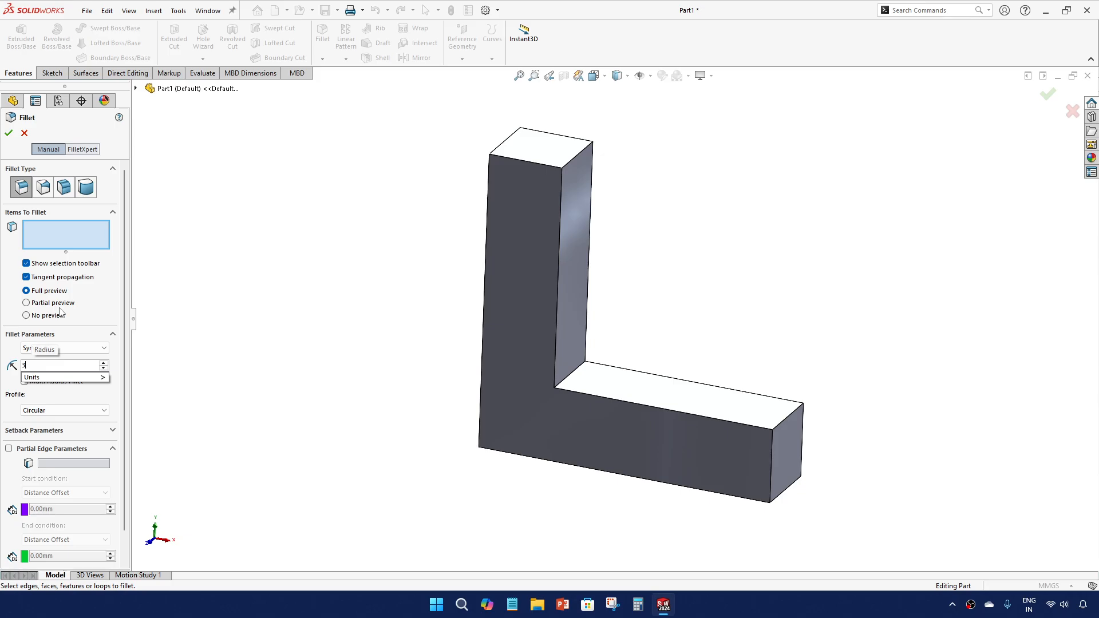
{"action": "left_click", "coordinate": [575, 157]}
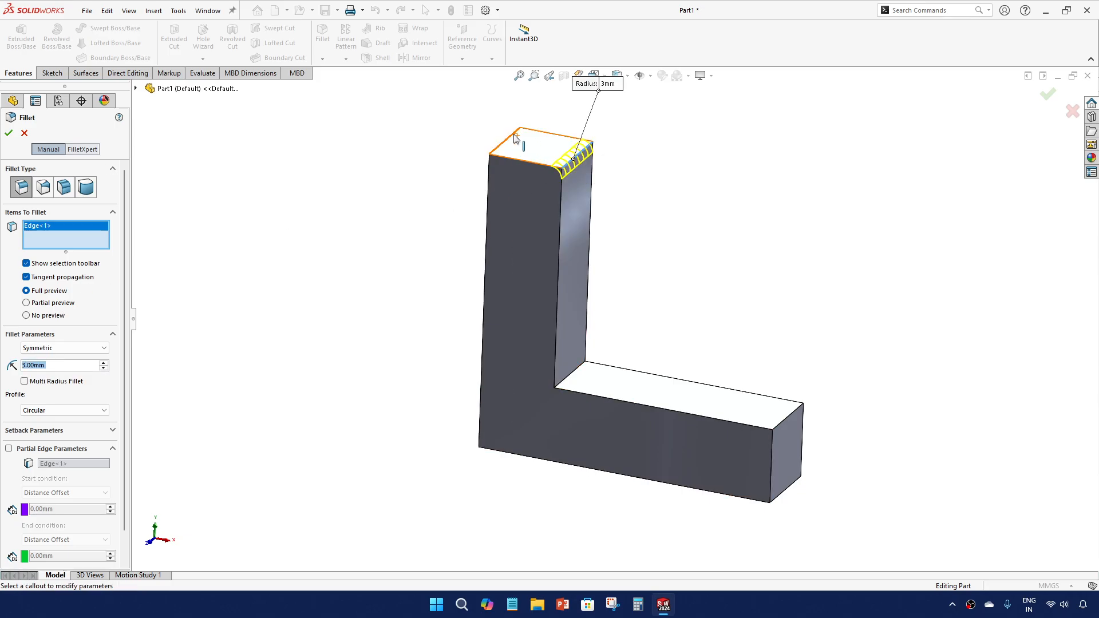
{"action": "left_click", "coordinate": [514, 138]}
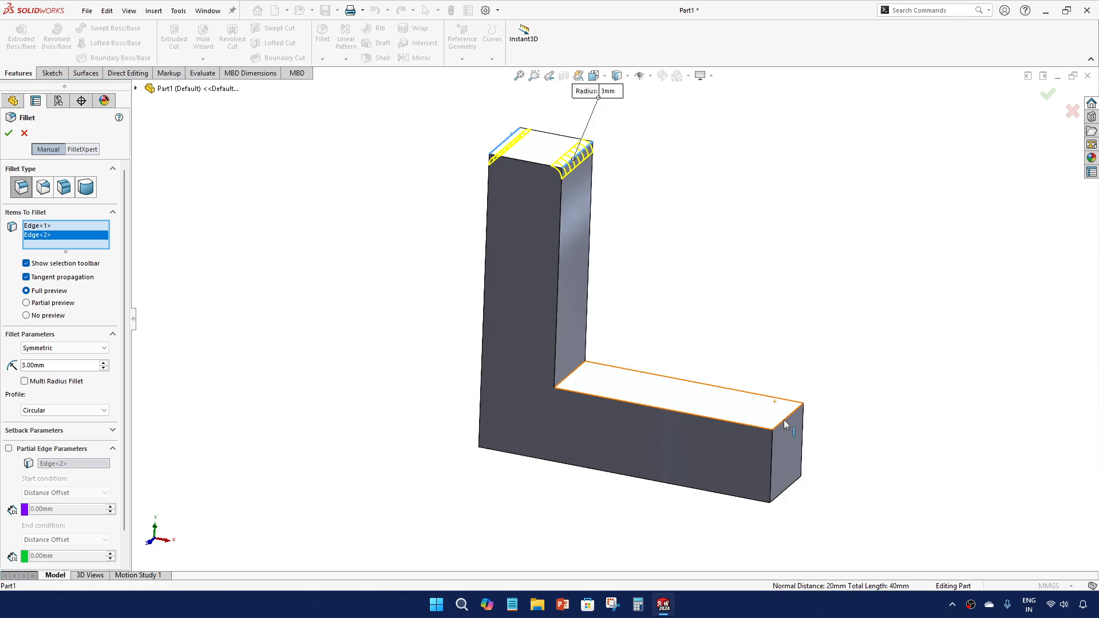
{"action": "left_click", "coordinate": [787, 417]}
{"action": "left_click", "coordinate": [794, 489]}
{"action": "middle_click_drag", "start_coordinate": [658, 461], "coordinate": [407, 493]}
{"action": "left_click", "coordinate": [481, 458]}
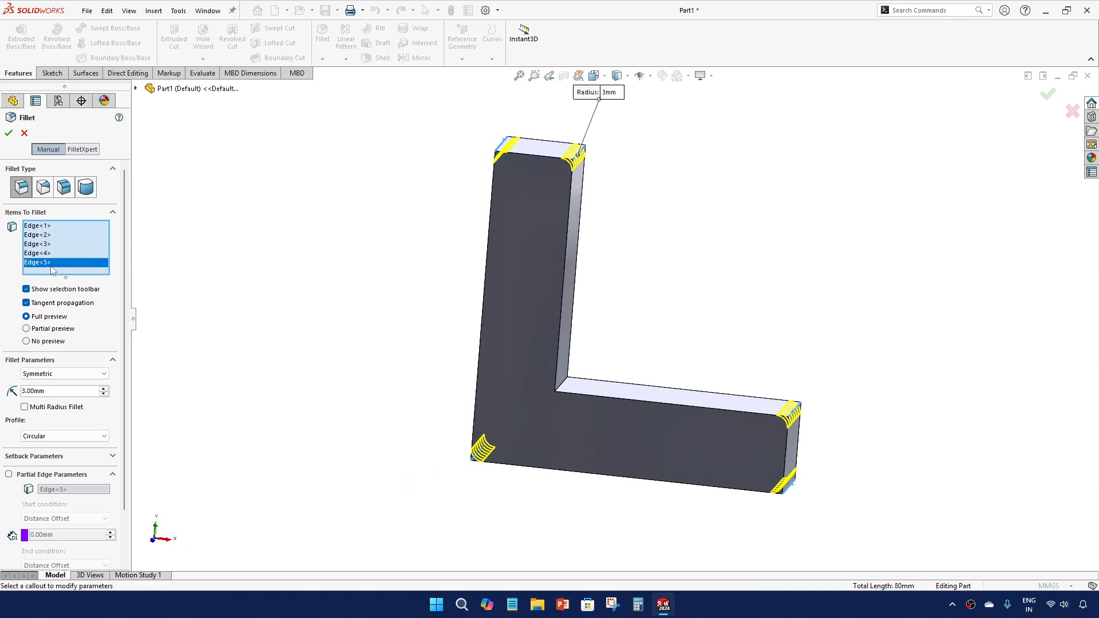
{"action": "left_click", "coordinate": [9, 134]}
Step: Edit the existing fillet to also include the inner corner edge where the two legs meet
{"action": "scroll", "coordinate": [390, 367], "scroll_direction": "up", "scroll_amount": 4}
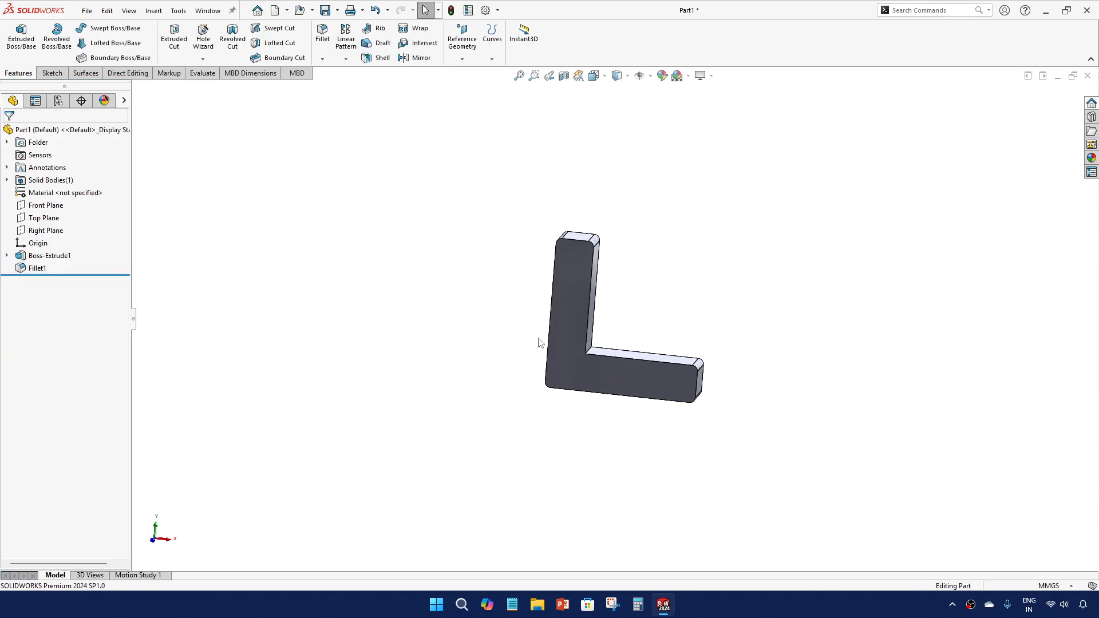
{"action": "scroll", "coordinate": [595, 337], "scroll_direction": "down", "scroll_amount": 3}
{"action": "mouse_move", "coordinate": [603, 339]}
{"action": "middle_mouse_down"}
{"action": "mouse_move", "coordinate": [606, 326]}
{"action": "mouse_move", "coordinate": [595, 355]}
{"action": "middle_mouse_up"}
{"action": "left_click", "coordinate": [38, 268]}
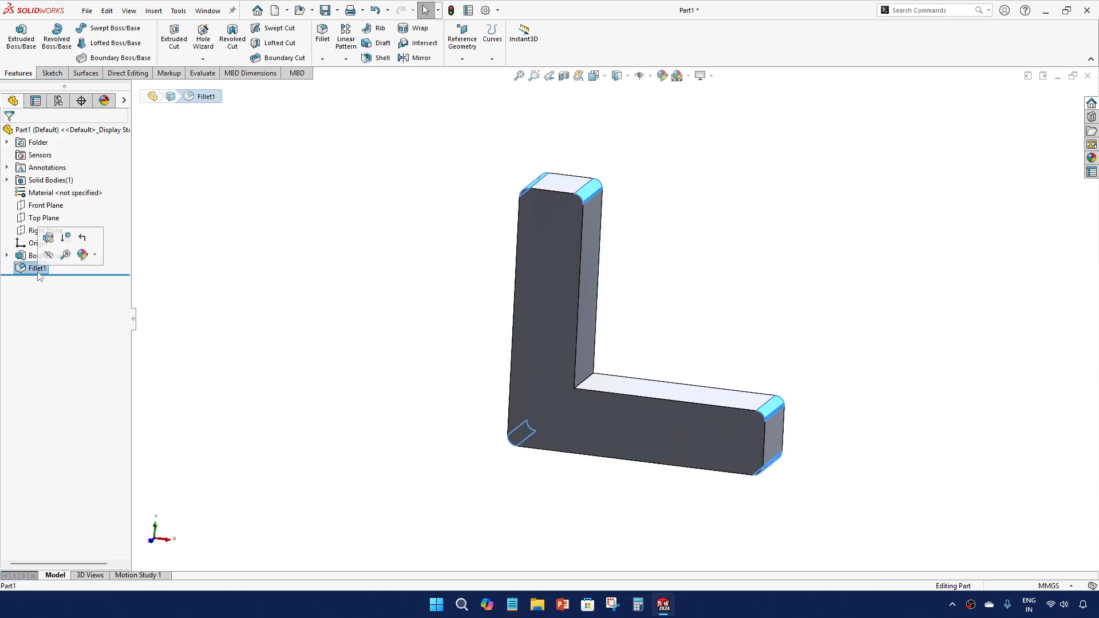
{"action": "left_click", "coordinate": [50, 239]}
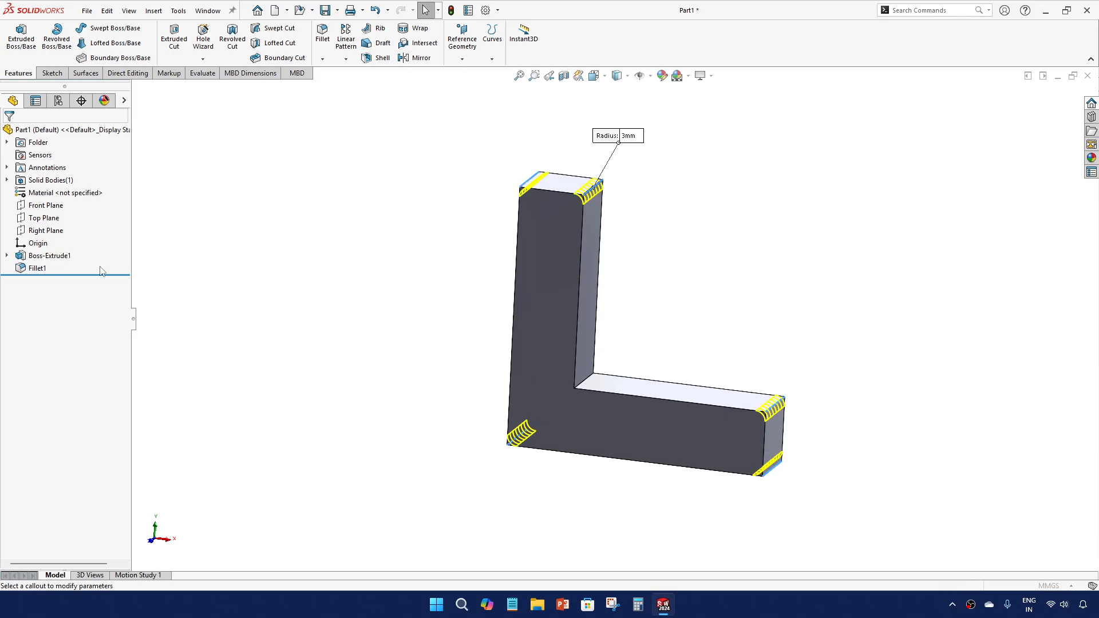
{"action": "left_click", "coordinate": [586, 381]}
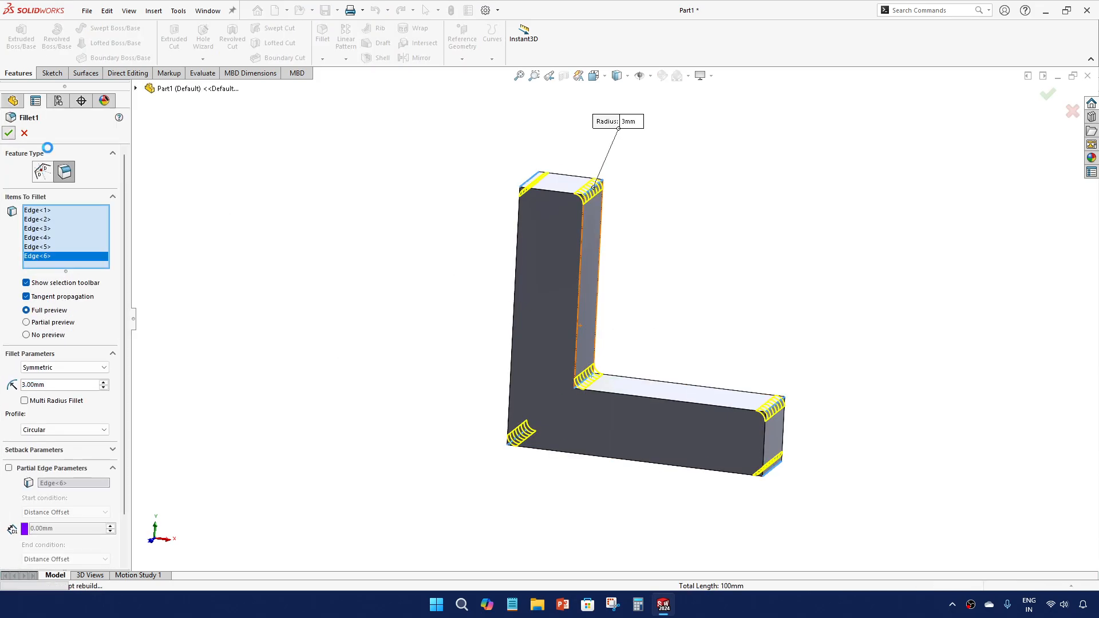
{"action": "left_click", "coordinate": [9, 133]}
Step: Rename the part's Default configuration as STOCK
{"action": "key", "text": "space"}
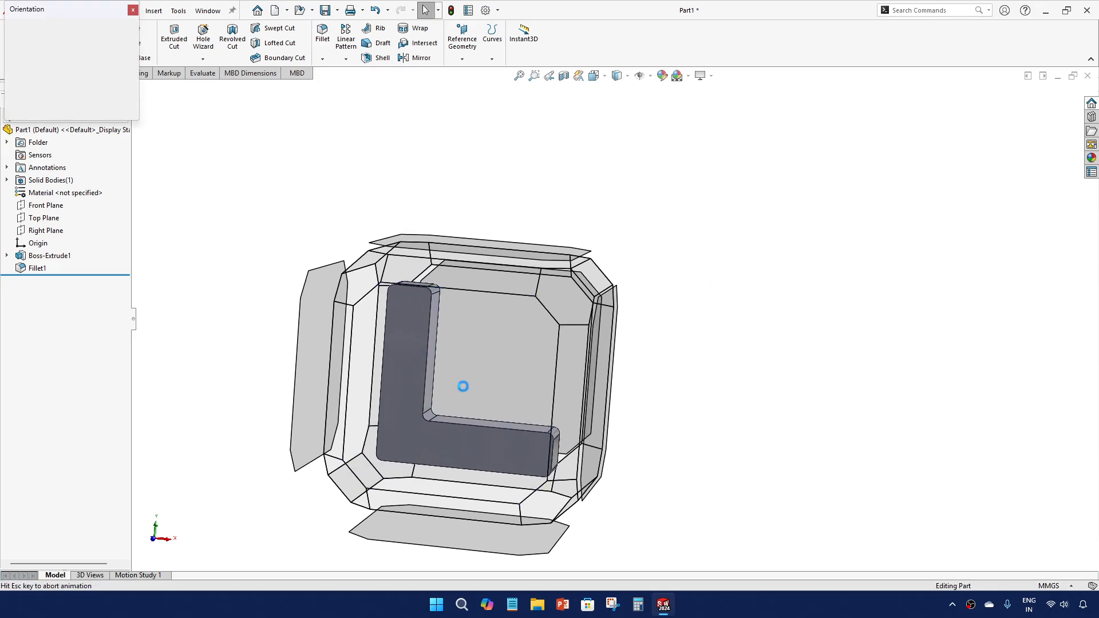
{"action": "left_click", "coordinate": [462, 385]}
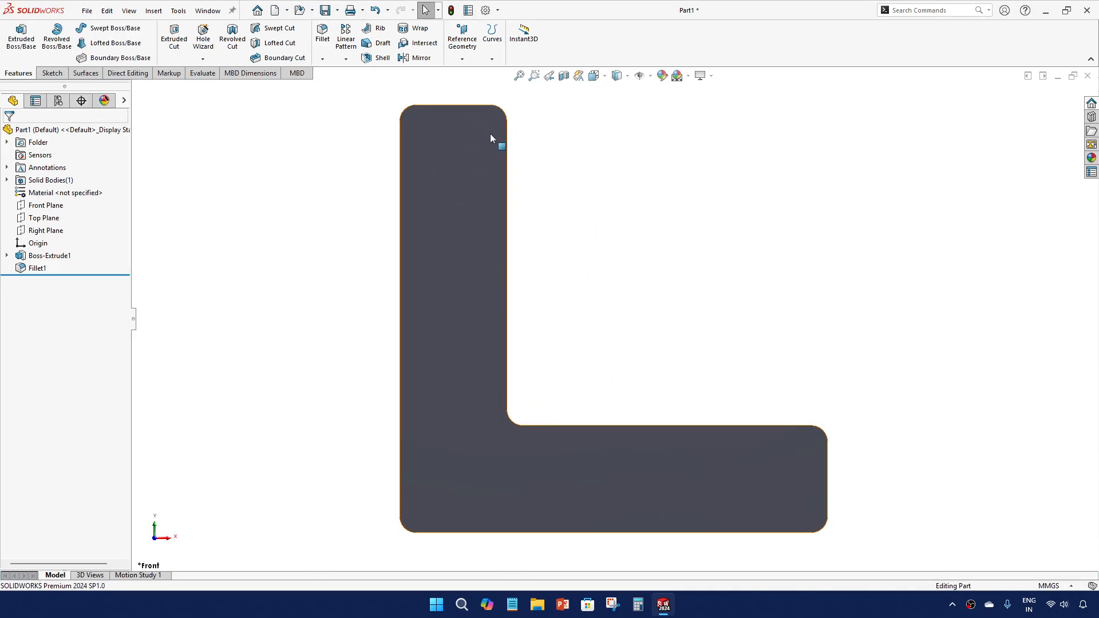
{"action": "scroll", "coordinate": [639, 332], "scroll_direction": "up", "scroll_amount": 3}
{"action": "middle_click_drag", "start_coordinate": [649, 332], "coordinate": [623, 385]}
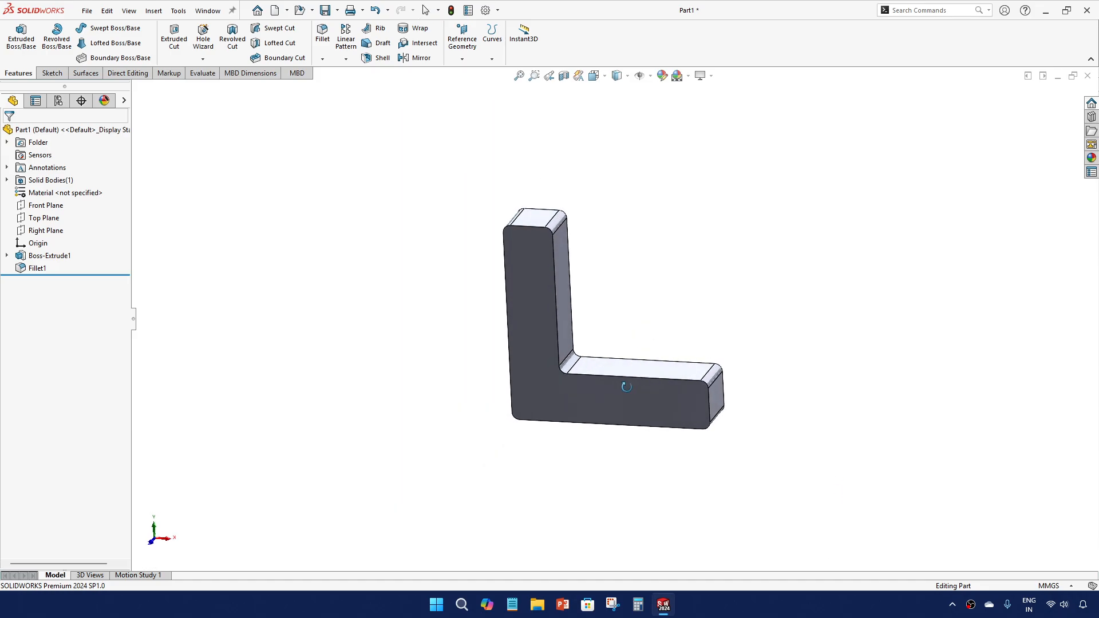
{"action": "left_click", "coordinate": [58, 101]}
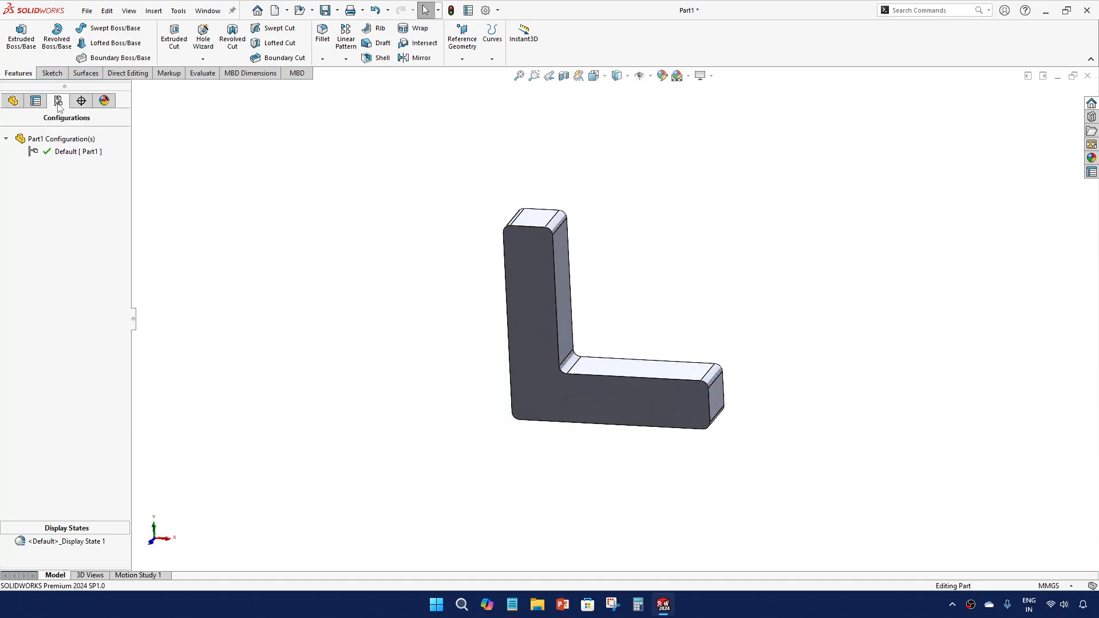
{"action": "left_click", "coordinate": [71, 153]}
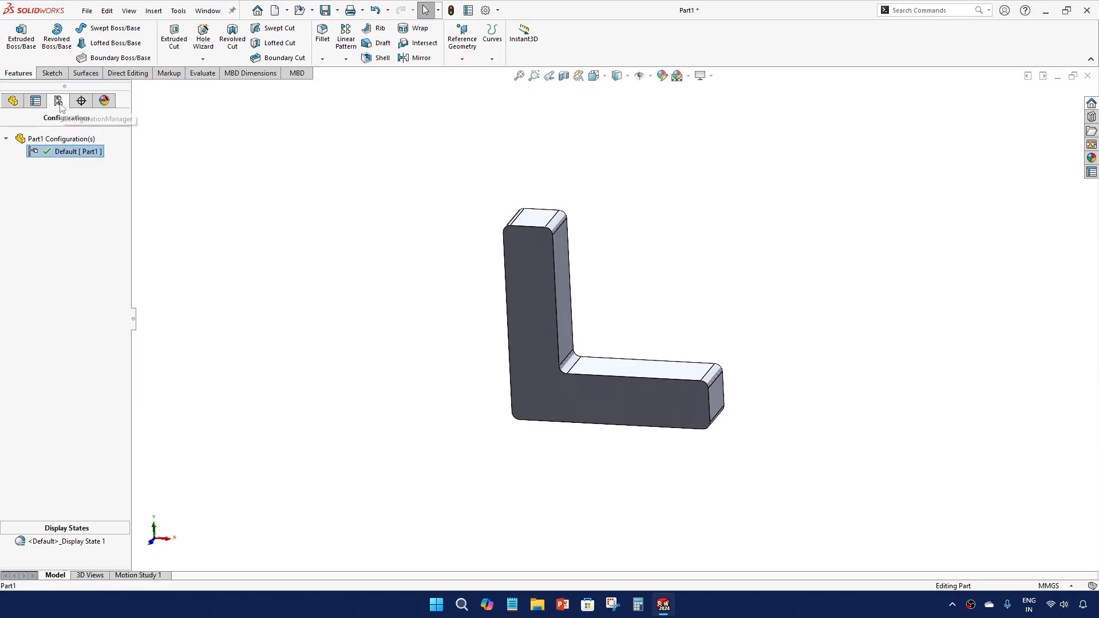
{"action": "right_click", "coordinate": [70, 154]}
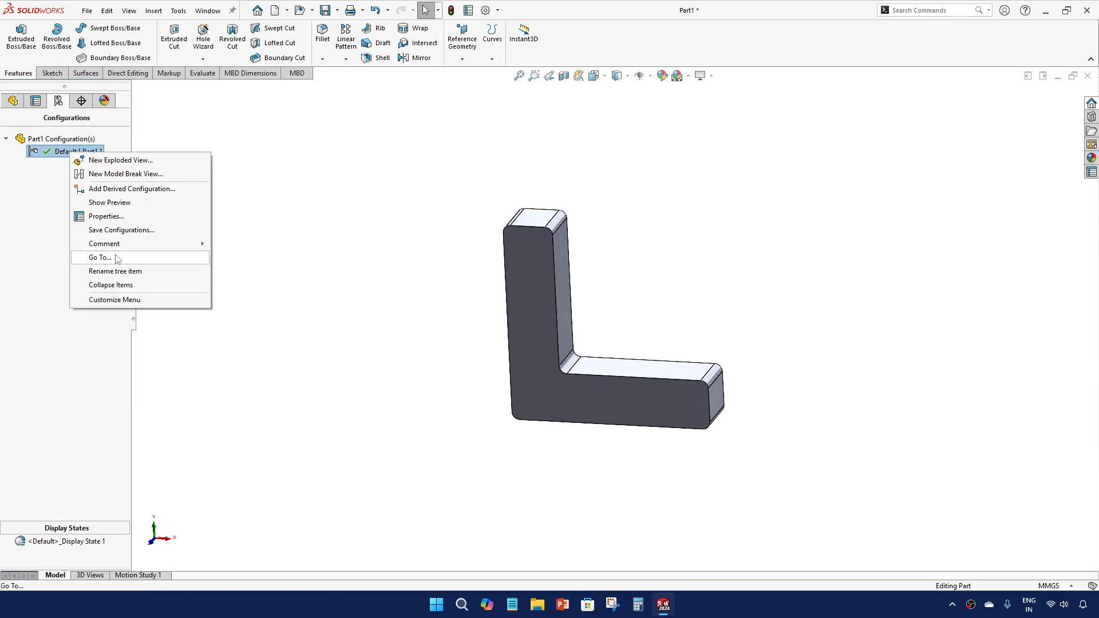
{"action": "left_click", "coordinate": [271, 218]}
{"action": "left_click", "coordinate": [51, 152]}
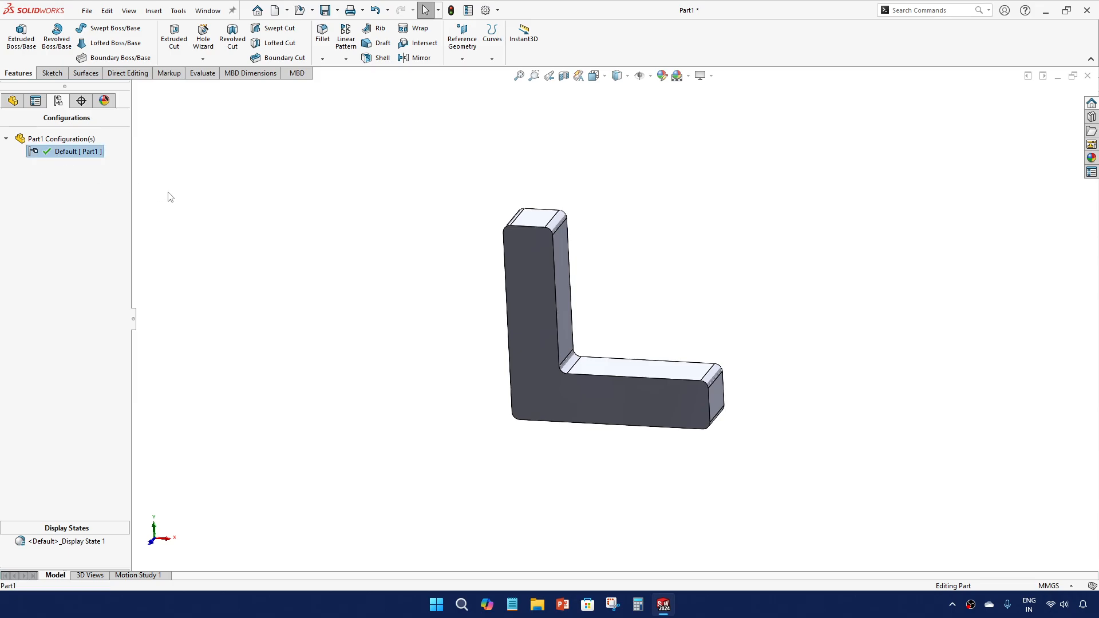
{"action": "key", "text": "F2"}
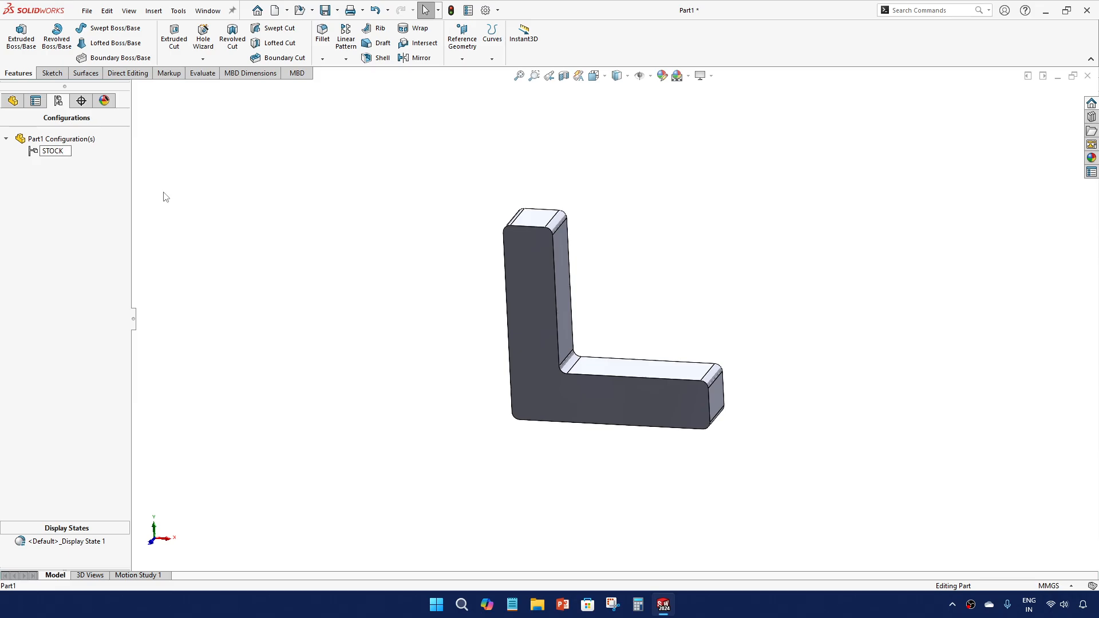
{"action": "key", "text": "Return"}
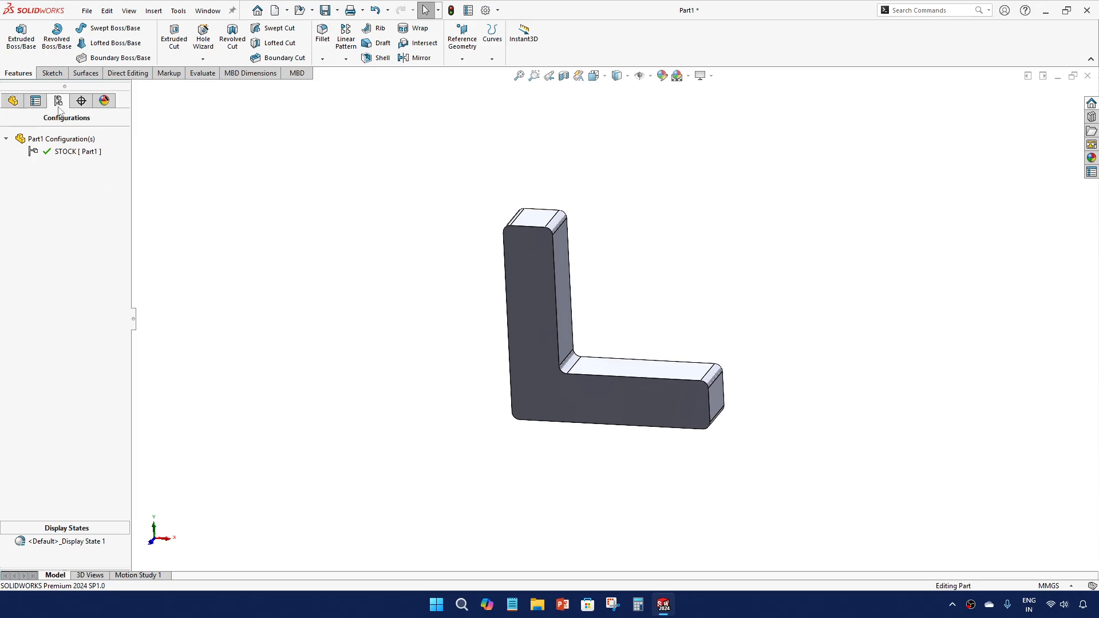
Step: Add a new configuration to the part and name it MACHINED
{"action": "right_click", "coordinate": [63, 139]}
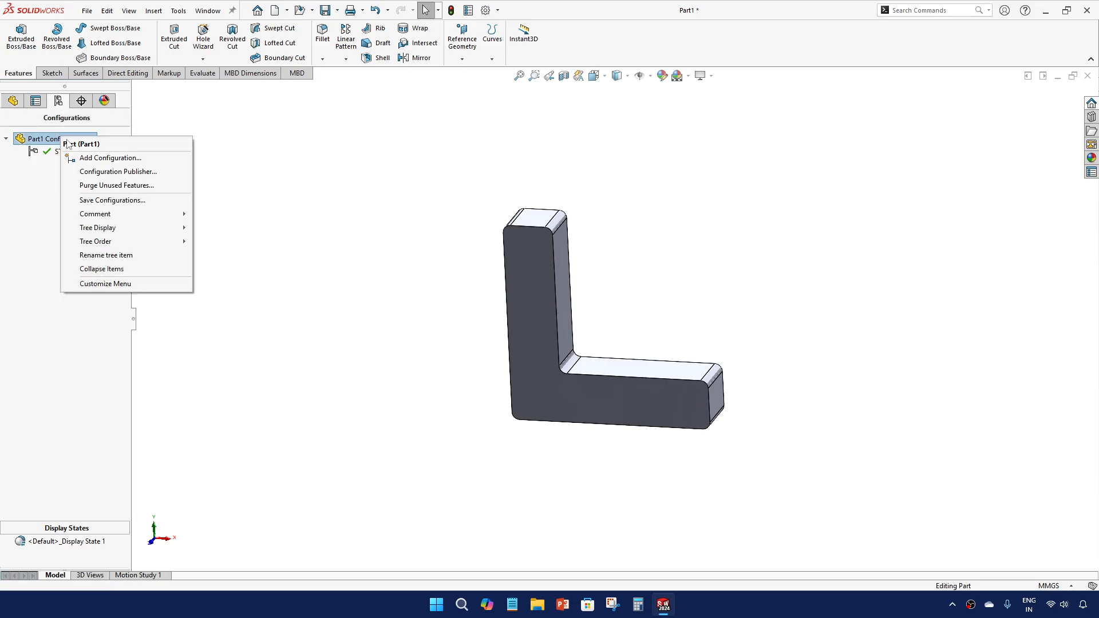
{"action": "left_click", "coordinate": [96, 158]}
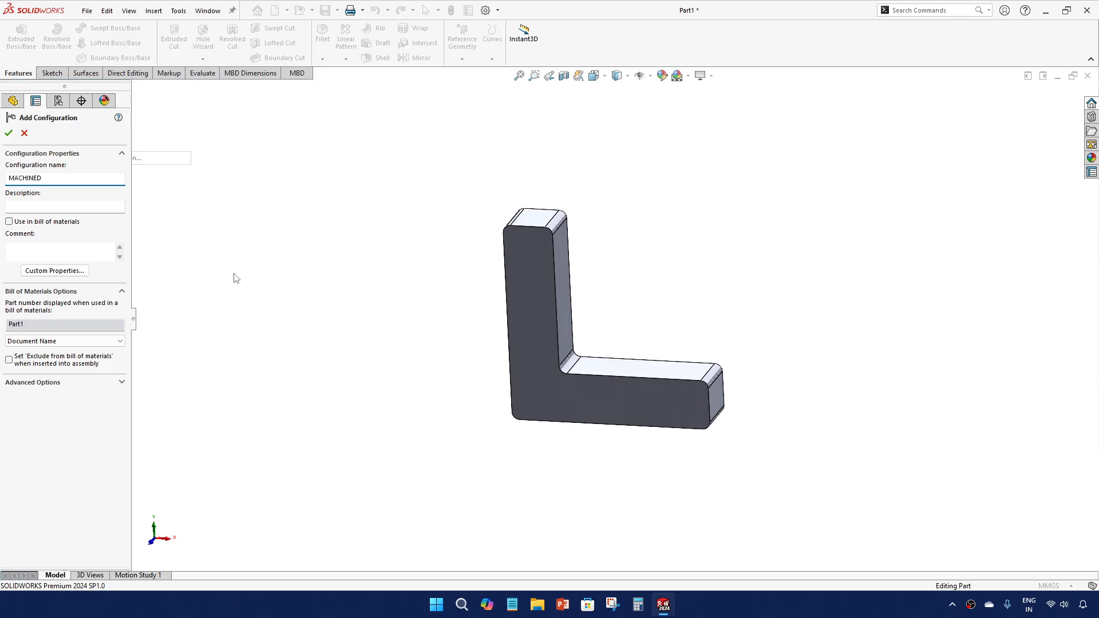
{"action": "left_click", "coordinate": [9, 134]}
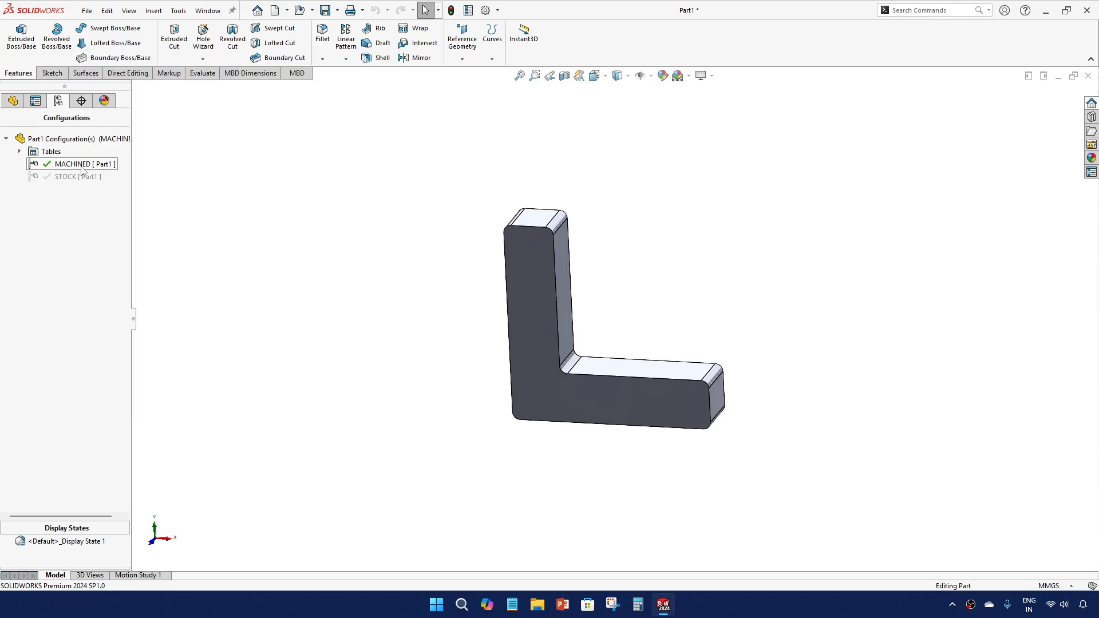
Step: Start an Extruded Cut with its sketch on the L body's front face
{"action": "left_click", "coordinate": [17, 107]}
{"action": "scroll", "coordinate": [653, 382], "scroll_direction": "down", "scroll_amount": 2}
{"action": "middle_click_drag", "start_coordinate": [621, 346], "coordinate": [596, 280]}
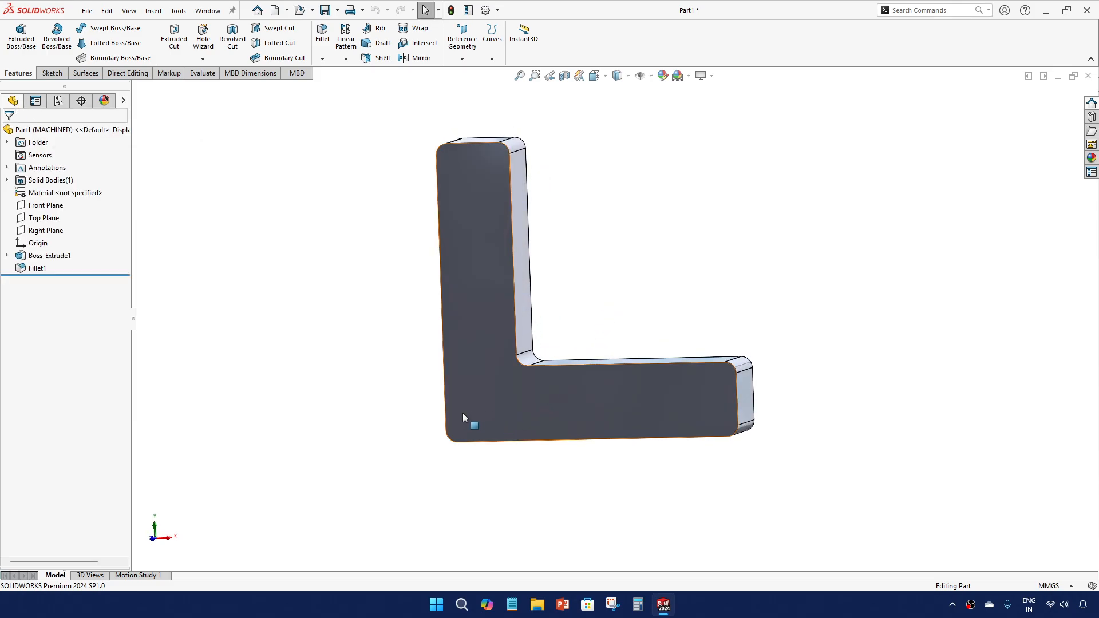
{"action": "scroll", "coordinate": [540, 345], "scroll_direction": "up", "scroll_amount": 3}
{"action": "middle_click_drag", "start_coordinate": [581, 319], "coordinate": [595, 314]}
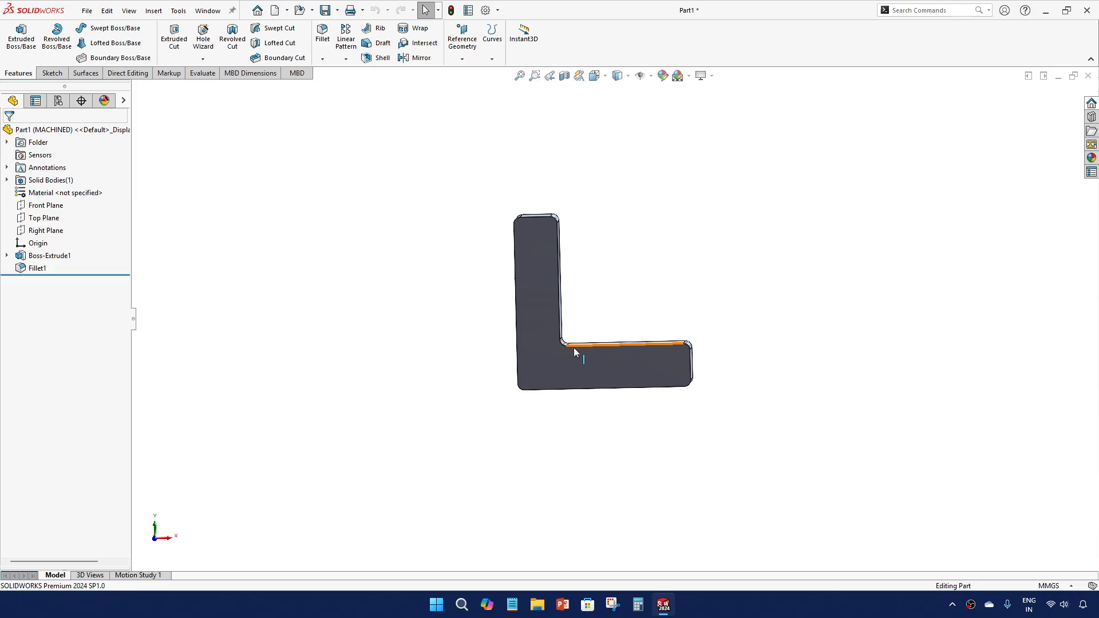
{"action": "key", "text": "space"}
{"action": "left_click", "coordinate": [460, 387]}
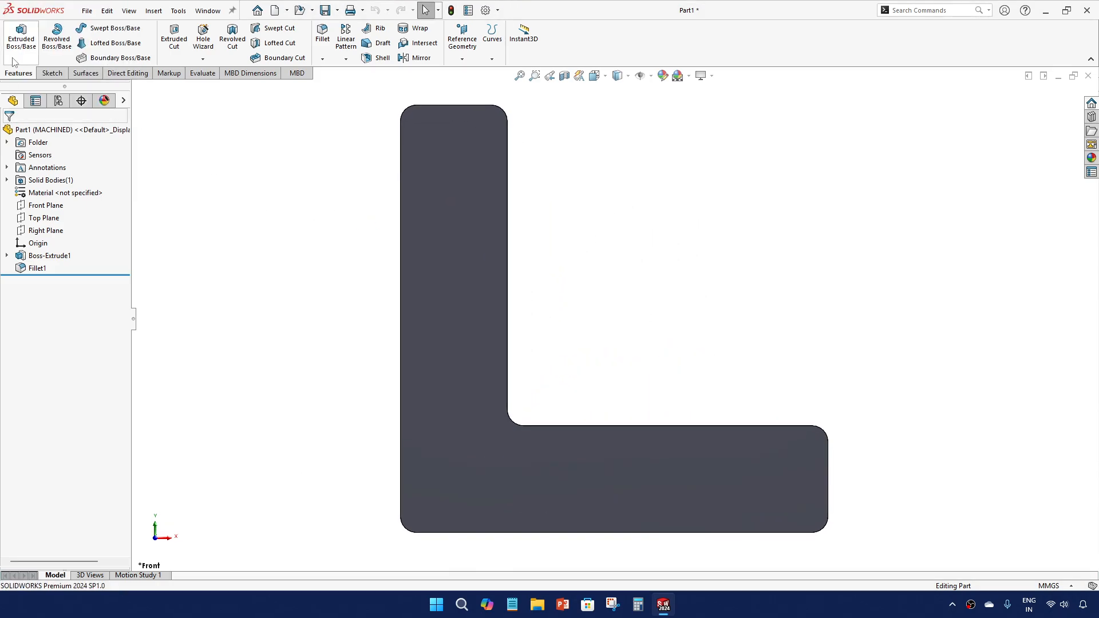
{"action": "left_click", "coordinate": [14, 61]}
{"action": "key", "text": "Escape"}
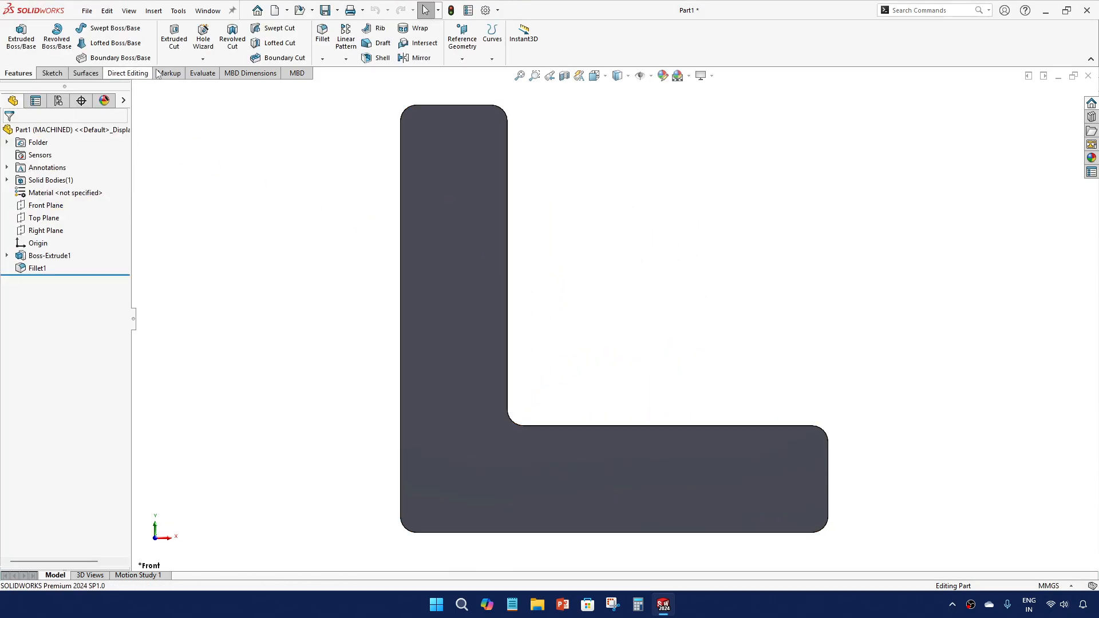
{"action": "left_click", "coordinate": [174, 38]}
{"action": "left_click", "coordinate": [497, 488]}
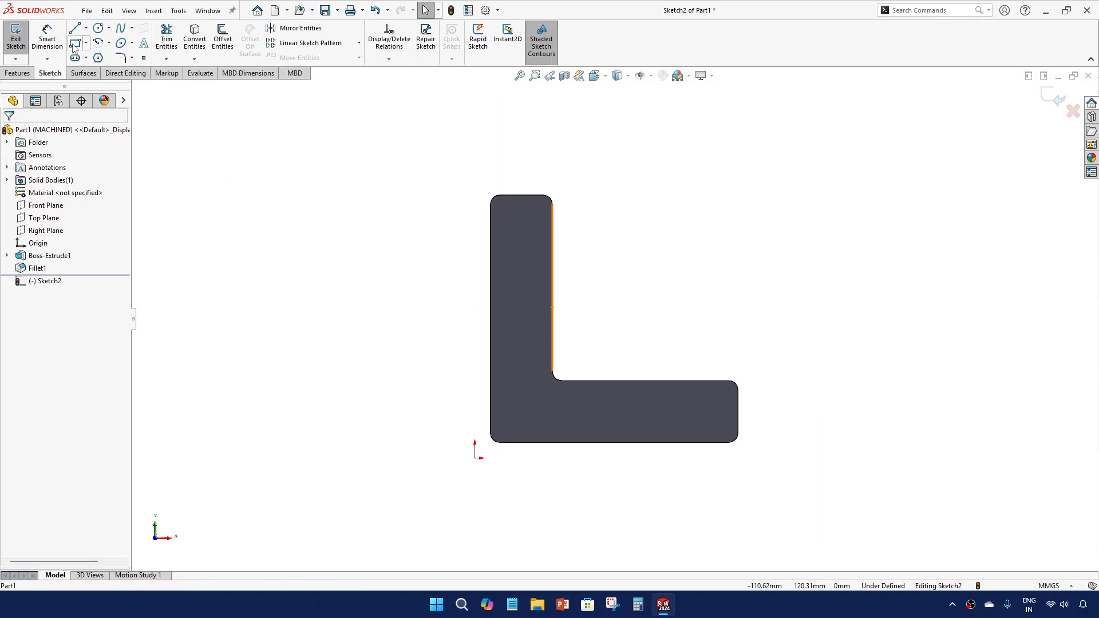
Step: Sketch a corner rectangle over the lower part of the horizontal leg, extending past its bottom edge and both ends
{"action": "left_click", "coordinate": [75, 43]}
{"action": "scroll", "coordinate": [567, 424], "scroll_direction": "down", "scroll_amount": 2}
{"action": "left_click", "coordinate": [450, 416]}
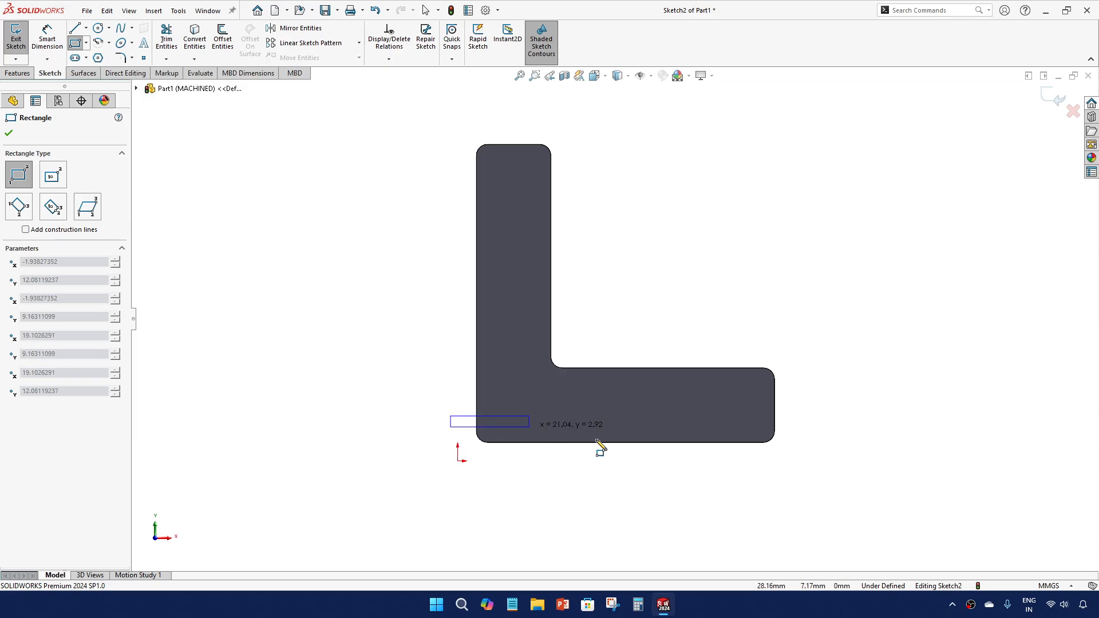
{"action": "left_click", "coordinate": [794, 462]}
{"action": "key", "text": "Escape"}
Step: Make the rectangle's two vertical sides collinear with the L body's outer left and right edges
{"action": "scroll", "coordinate": [805, 439], "scroll_direction": "down", "scroll_amount": 3}
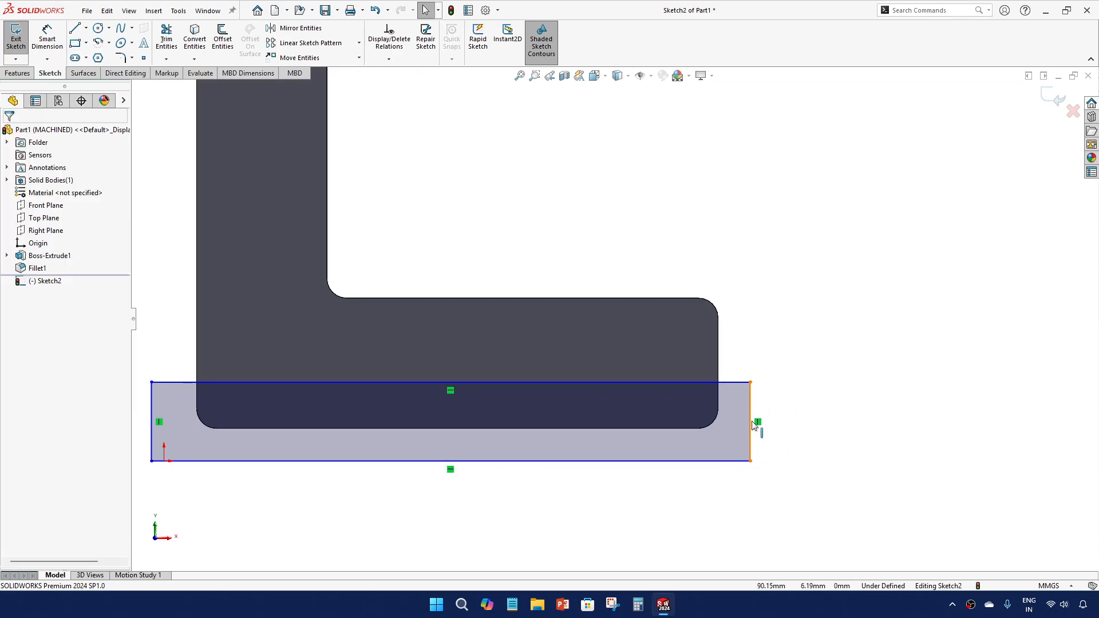
{"action": "left_click", "coordinate": [751, 424]}
{"action": "left_click", "coordinate": [719, 398], "text": "ctrl"}
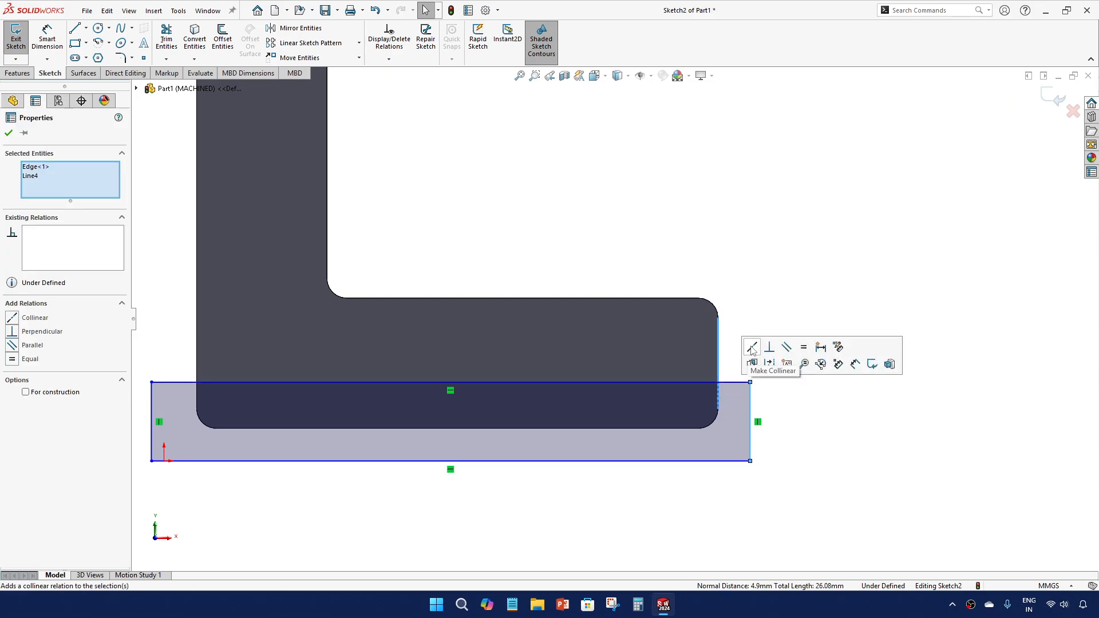
{"action": "left_click", "coordinate": [752, 348]}
{"action": "key", "text": "Escape"}
{"action": "scroll", "coordinate": [523, 389], "scroll_direction": "up", "scroll_amount": 2}
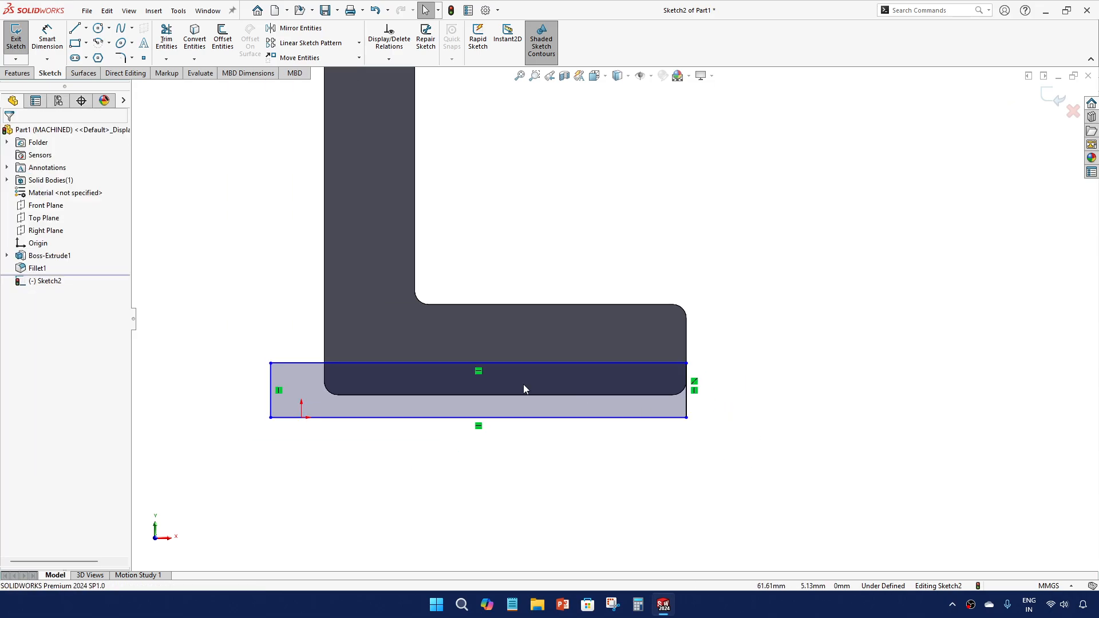
{"action": "left_click", "coordinate": [272, 384]}
{"action": "left_click", "coordinate": [326, 373], "text": "ctrl"}
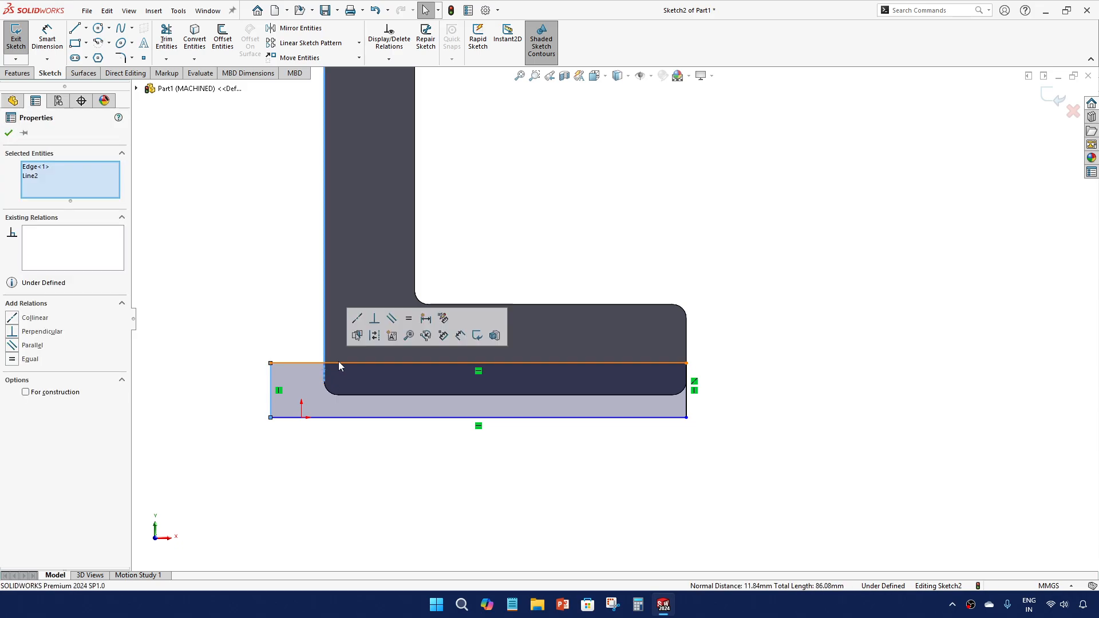
{"action": "left_click", "coordinate": [356, 320]}
{"action": "key", "text": "Escape"}
Step: Make the rectangle's bottom line collinear with the L body's bottom edge
{"action": "left_click", "coordinate": [434, 417]}
{"action": "left_click", "coordinate": [440, 394], "text": "ctrl"}
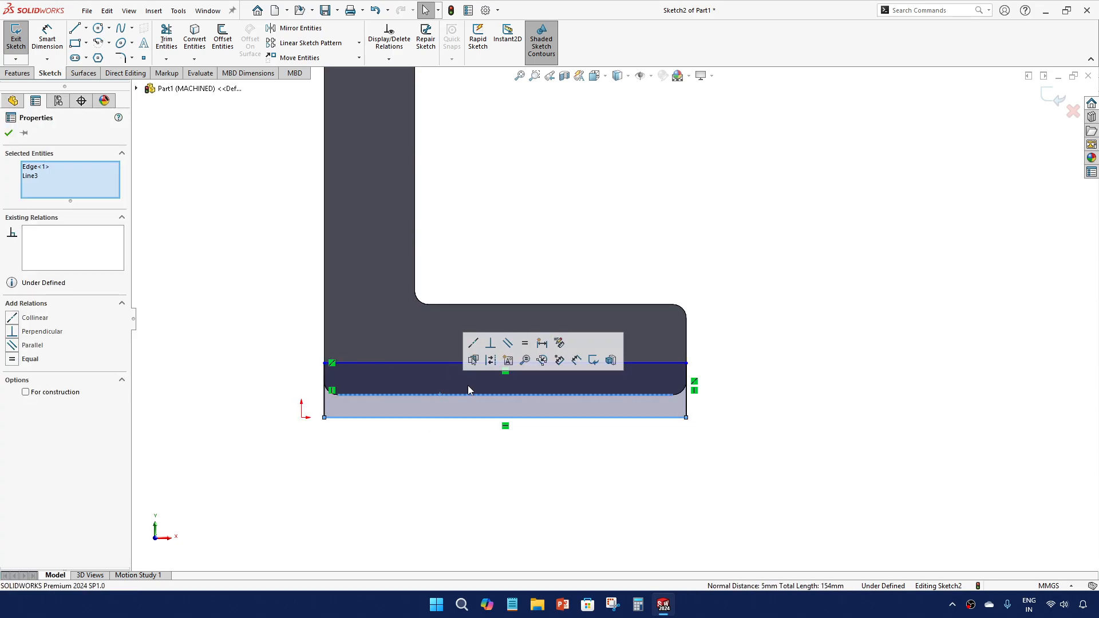
{"action": "left_click", "coordinate": [473, 342]}
{"action": "key", "text": "Escape"}
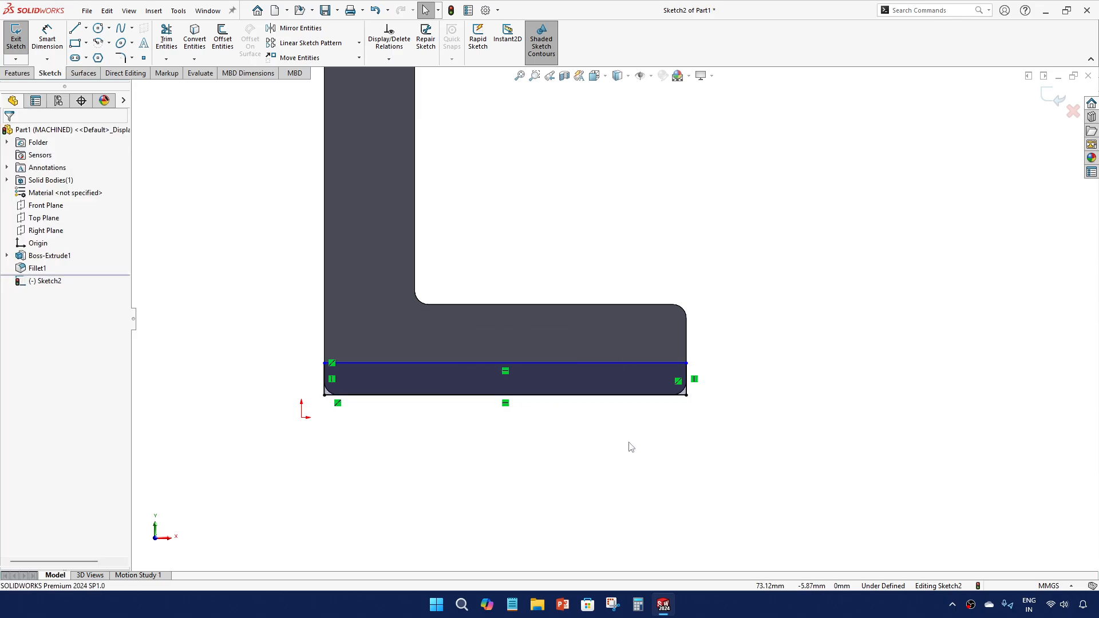
Step: Dimension the rectangle's height between its bottom and top lines and set it to 3 mm
{"action": "right_click_drag", "start_coordinate": [742, 428], "coordinate": [748, 344]}
{"action": "left_click", "coordinate": [643, 394]}
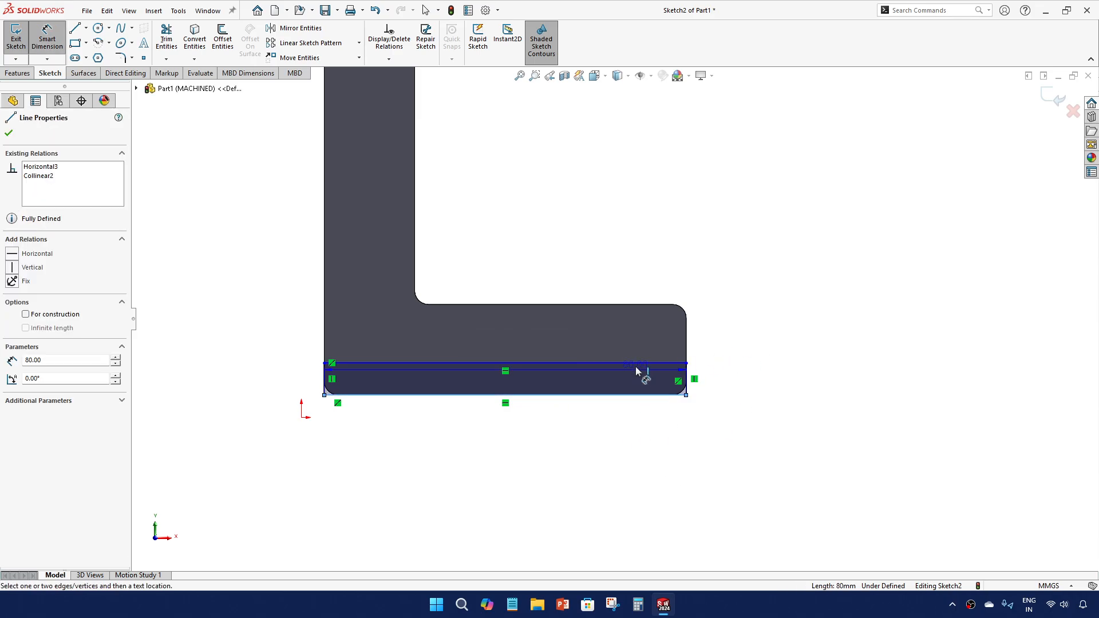
{"action": "left_click", "coordinate": [641, 363]}
{"action": "left_click", "coordinate": [722, 384]}
{"action": "type", "text": "3.00mm"}
{"action": "key", "text": "Return"}
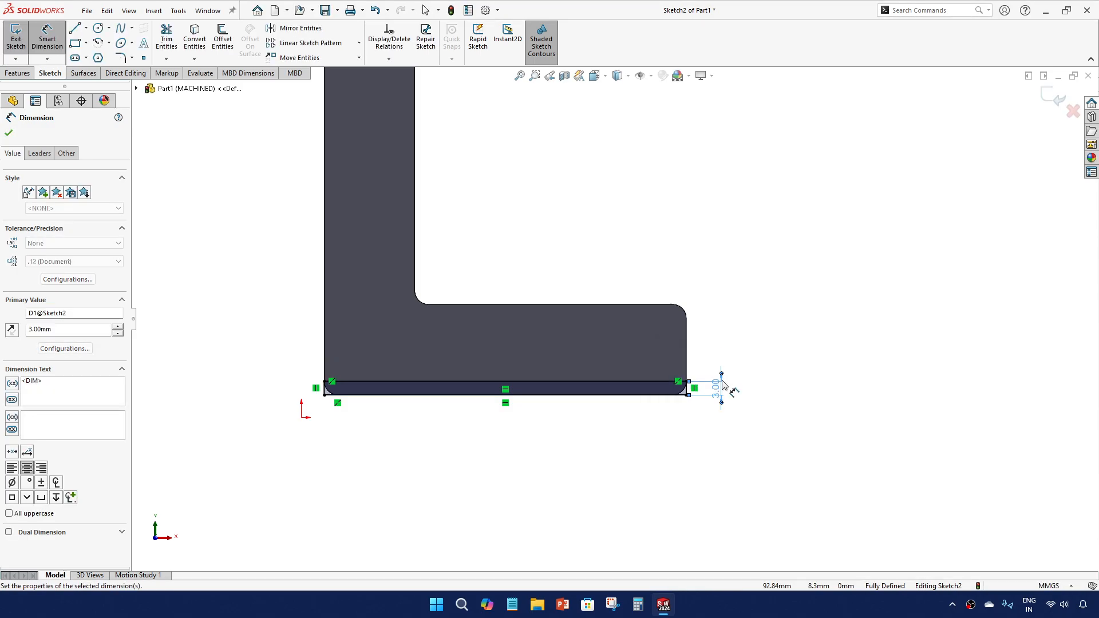
{"action": "left_click", "coordinate": [791, 336]}
Step: Finish the sketch and cut the strip off the horizontal leg's bottom with a Blind depth of 20 mm
{"action": "left_click", "coordinate": [1052, 99]}
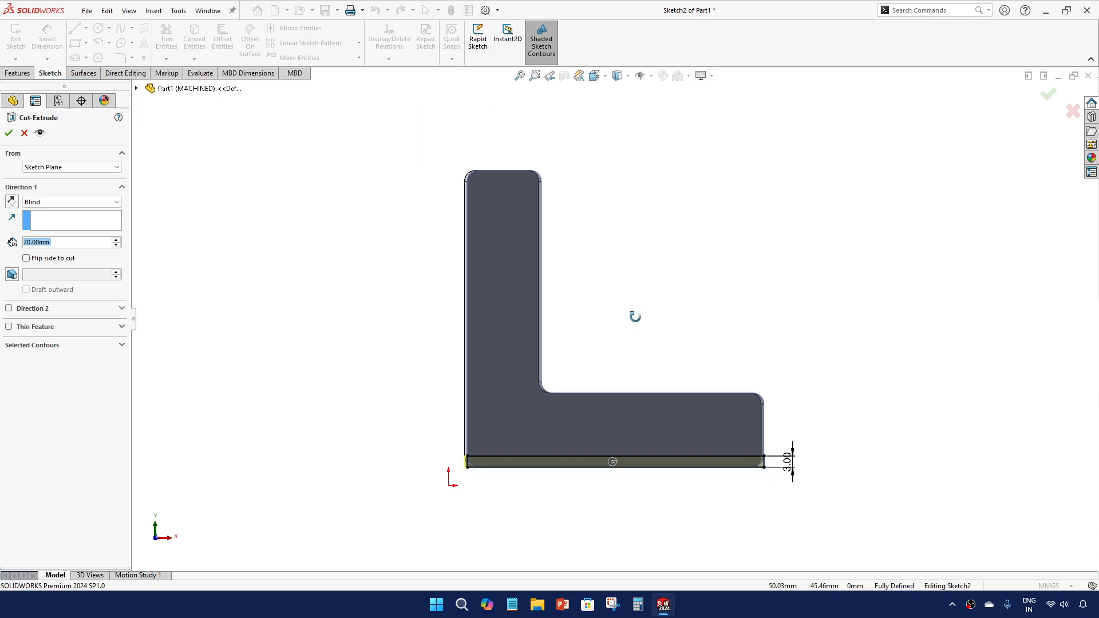
{"action": "left_click", "coordinate": [59, 202]}
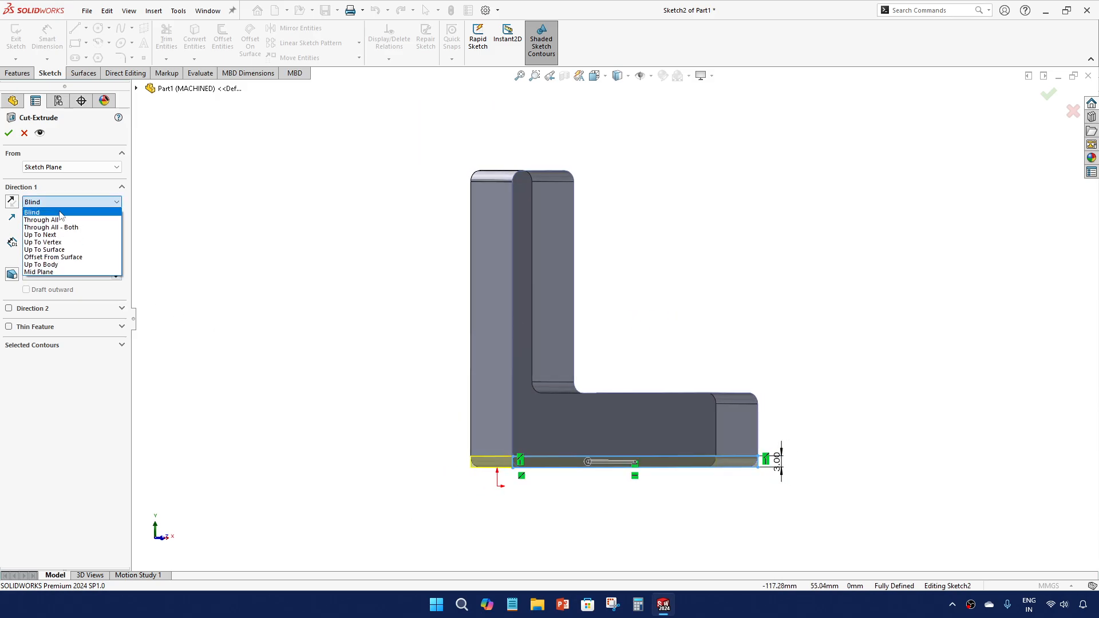
{"action": "left_click", "coordinate": [60, 212]}
{"action": "left_click", "coordinate": [9, 133]}
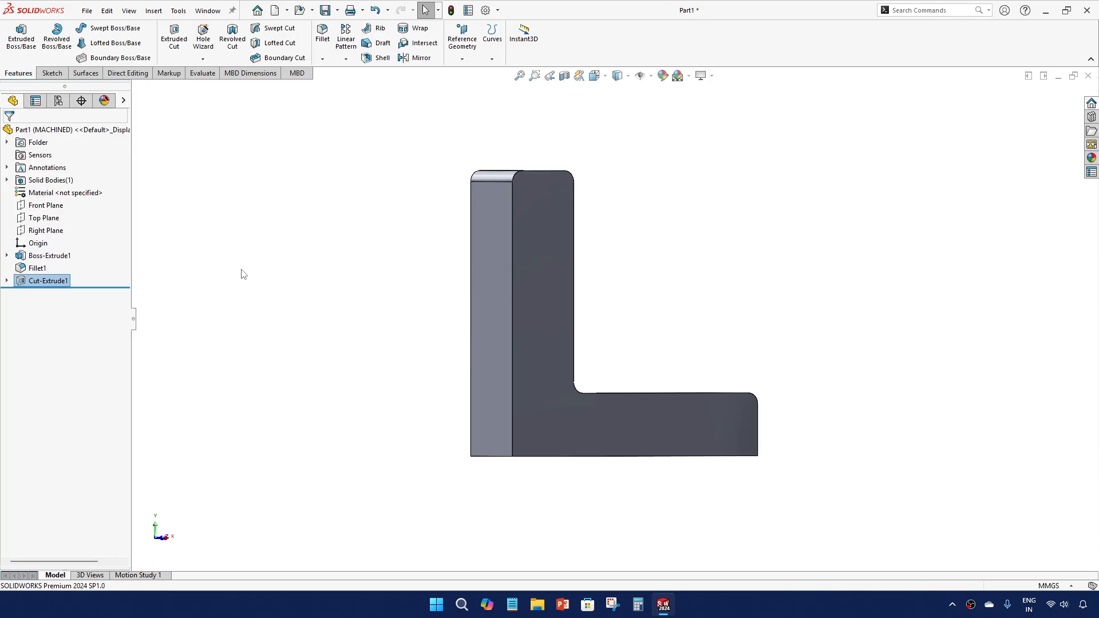
Step: Switch the part's active configuration to STOCK
{"action": "middle_click_drag", "start_coordinate": [493, 370], "coordinate": [485, 408]}
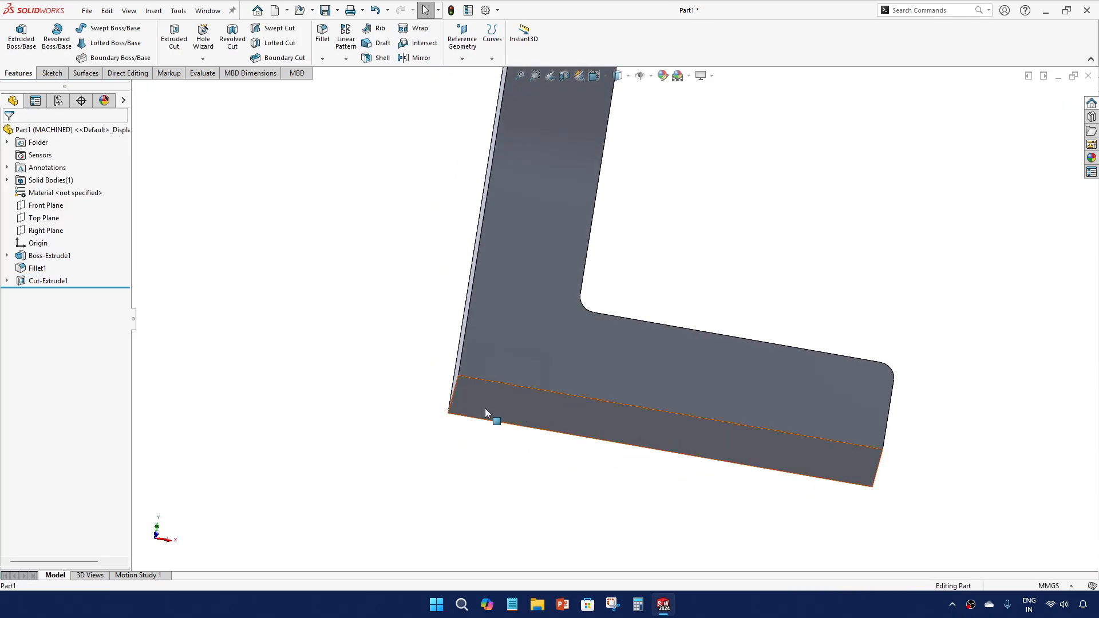
{"action": "scroll", "coordinate": [636, 367], "scroll_direction": "up", "scroll_amount": 3}
{"action": "middle_click_drag", "start_coordinate": [638, 367], "coordinate": [640, 407]}
{"action": "scroll", "coordinate": [626, 358], "scroll_direction": "down", "scroll_amount": 3}
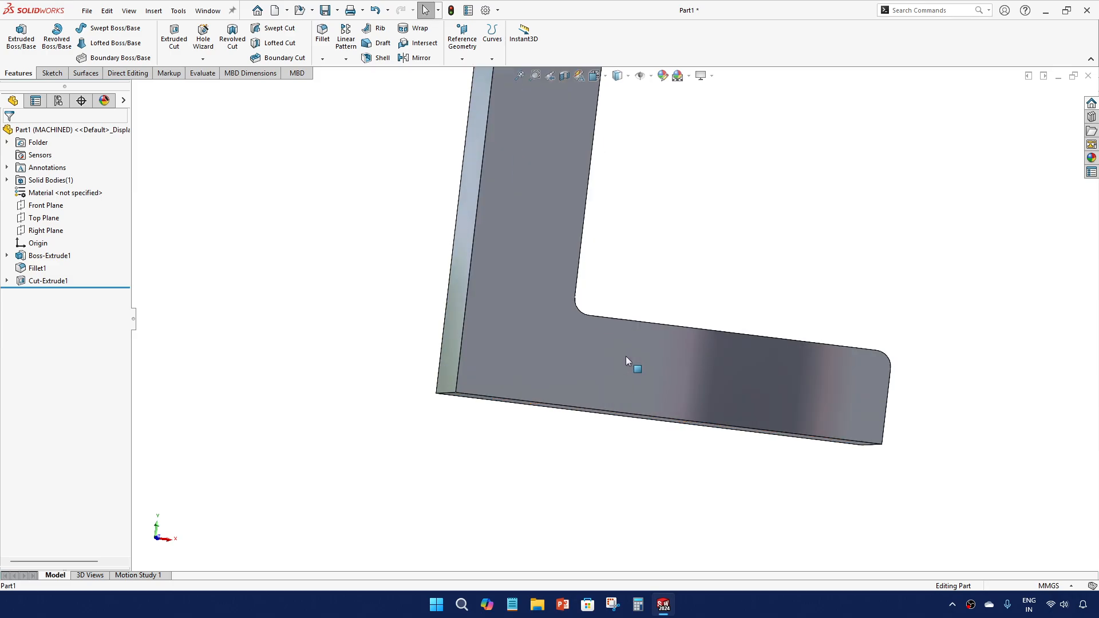
{"action": "middle_click_drag", "start_coordinate": [621, 359], "coordinate": [513, 348]}
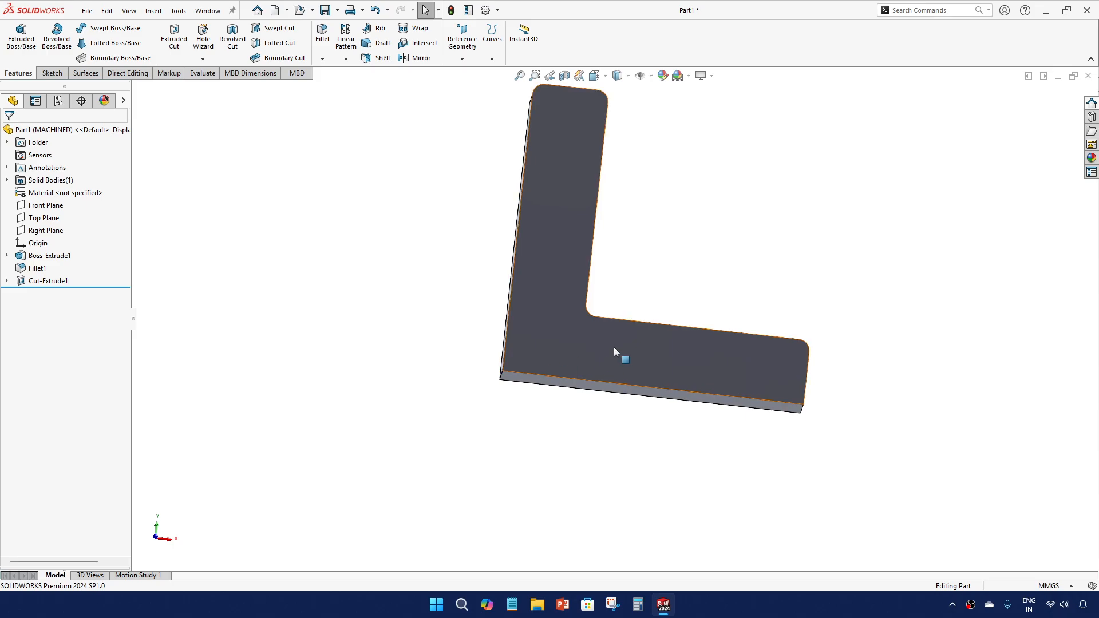
{"action": "middle_click_drag", "start_coordinate": [650, 370], "coordinate": [527, 398]}
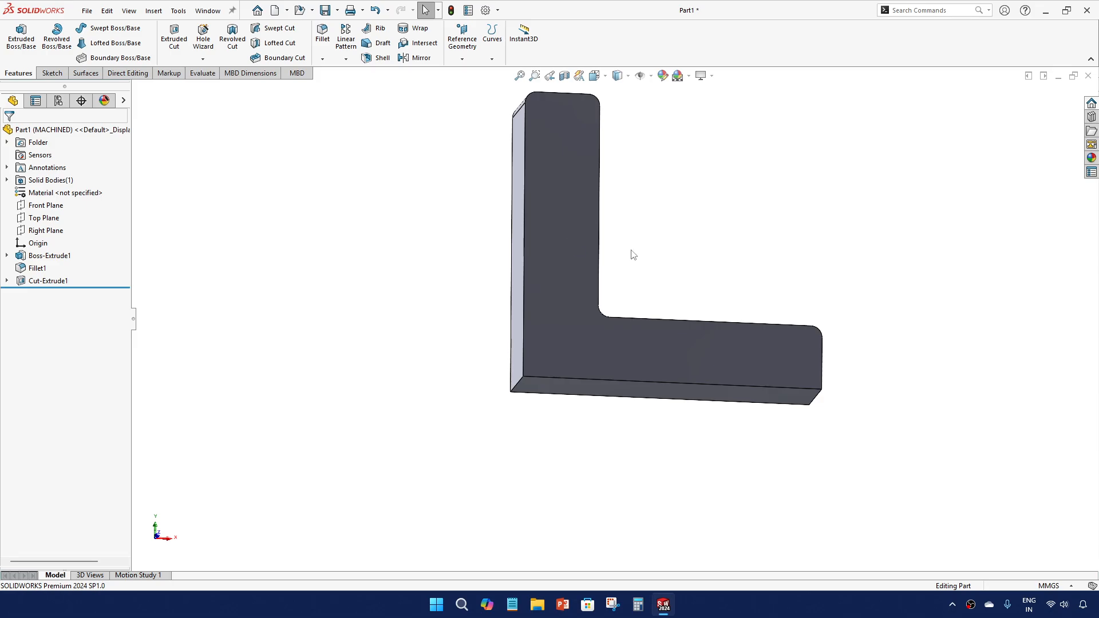
{"action": "left_click", "coordinate": [58, 102]}
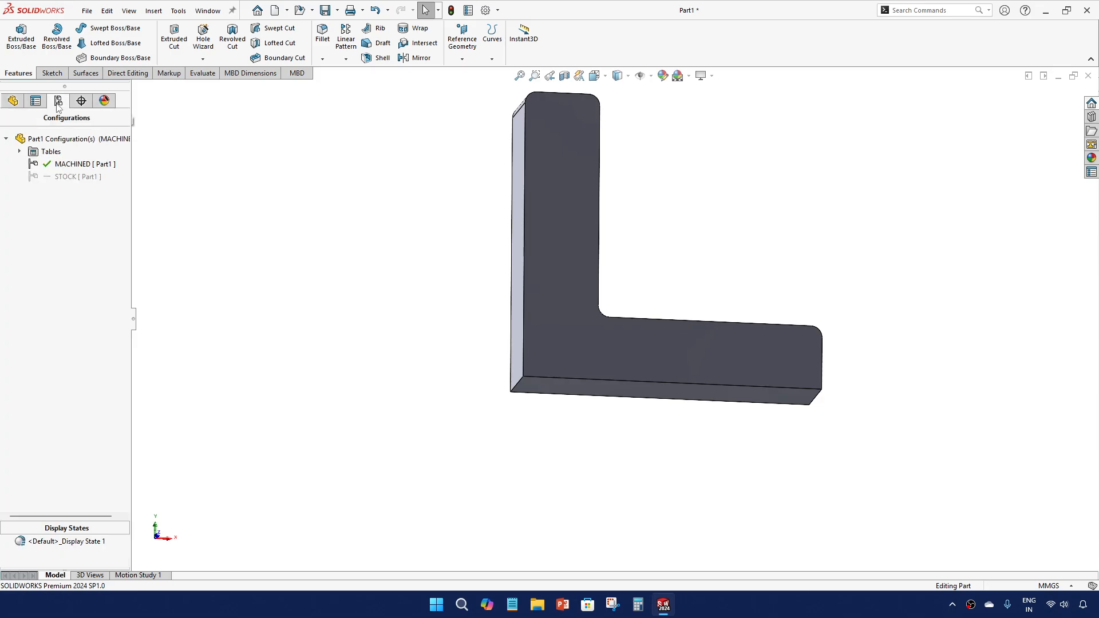
{"action": "double_click", "coordinate": [82, 178]}
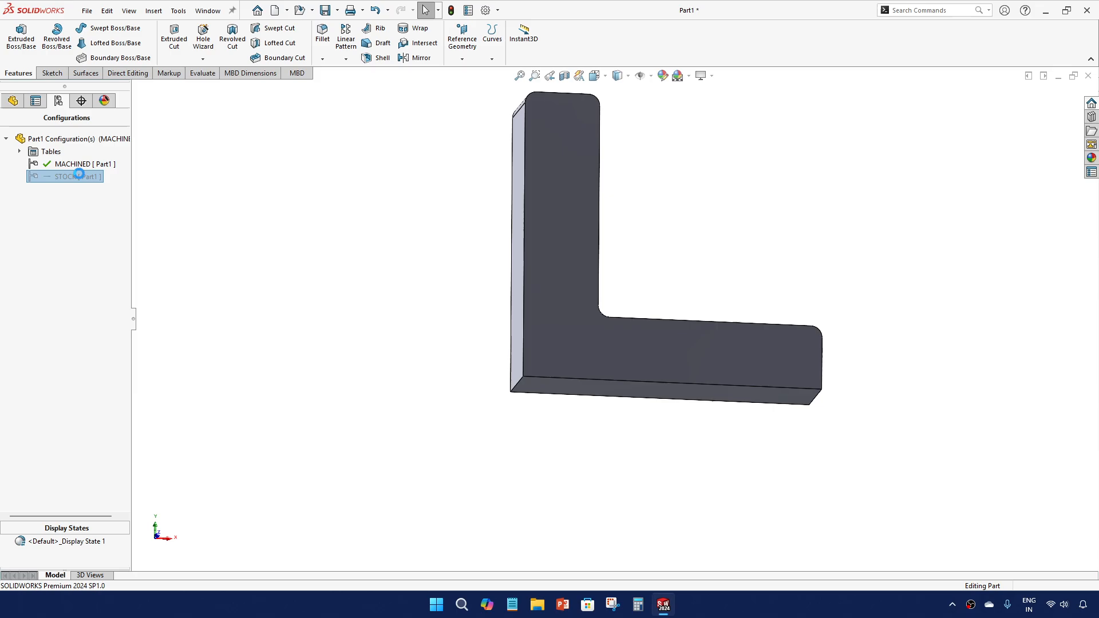
Step: Compare the L part's bottom face by activating the MACHINED configuration and returning to STOCK
{"action": "middle_click_drag", "start_coordinate": [304, 282], "coordinate": [317, 218]}
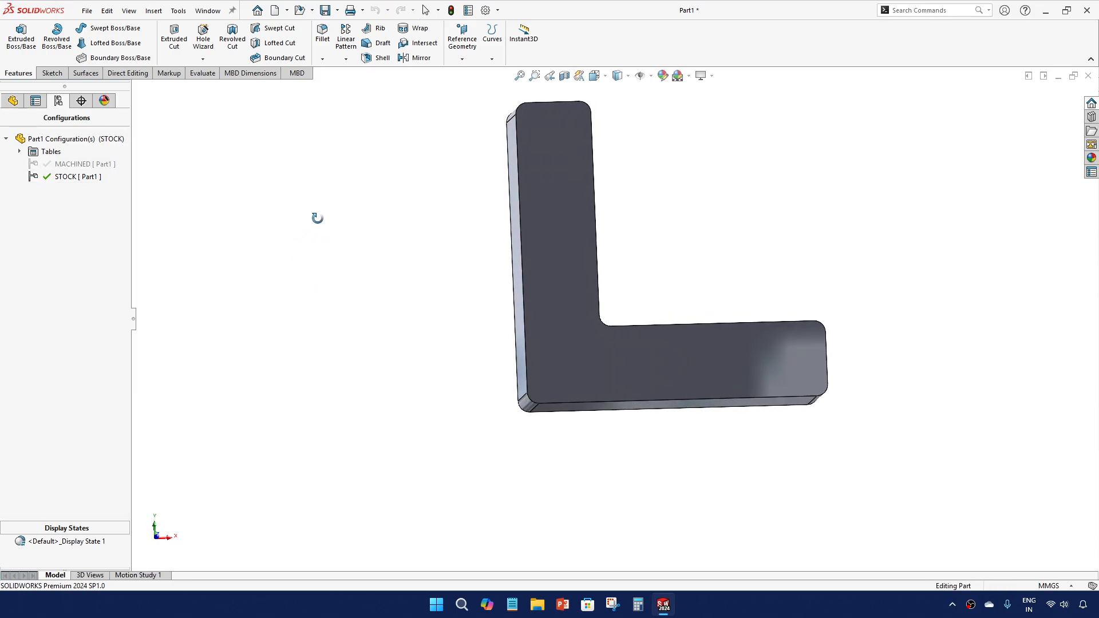
{"action": "double_click", "coordinate": [100, 164]}
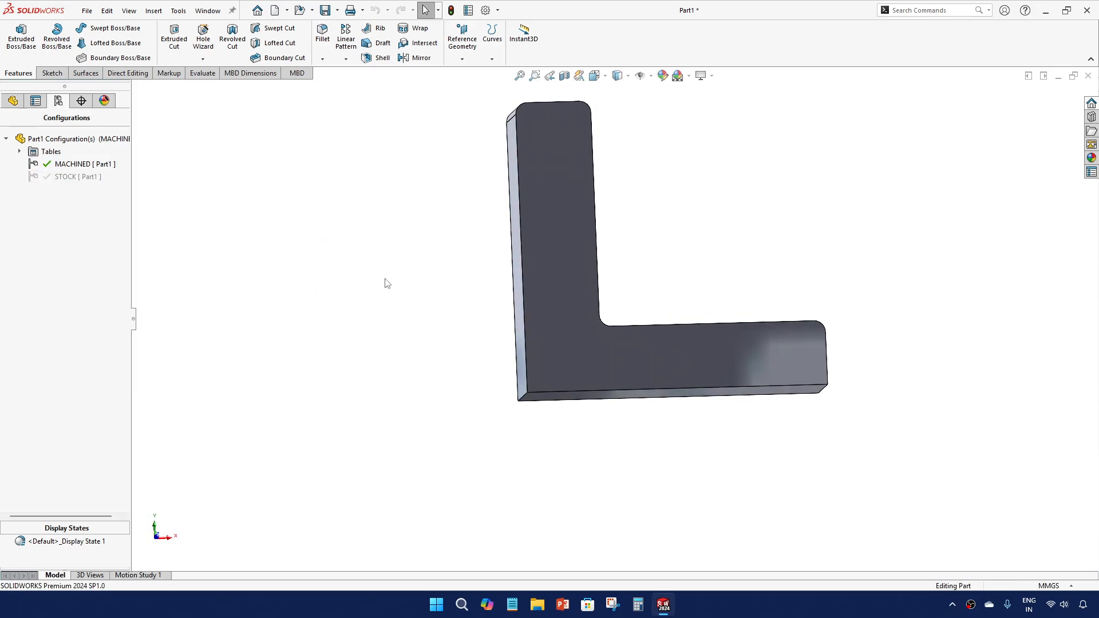
{"action": "mouse_move", "coordinate": [386, 282]}
{"action": "middle_mouse_down"}
{"action": "mouse_move", "coordinate": [385, 235]}
{"action": "mouse_move", "coordinate": [344, 320]}
{"action": "mouse_move", "coordinate": [394, 291]}
{"action": "middle_mouse_up"}
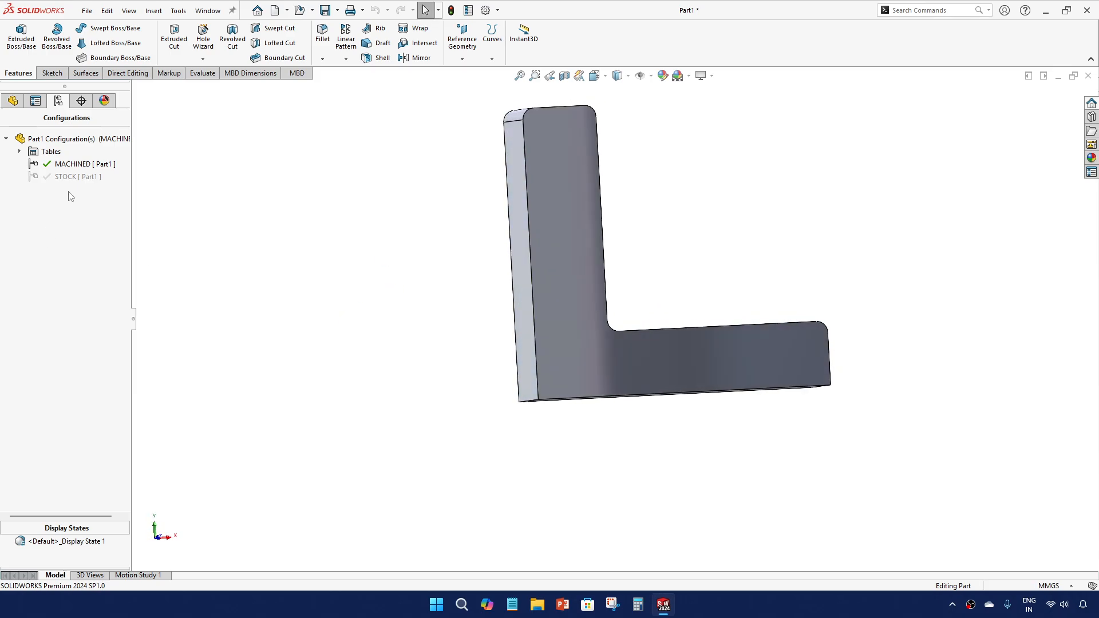
{"action": "double_click", "coordinate": [77, 178]}
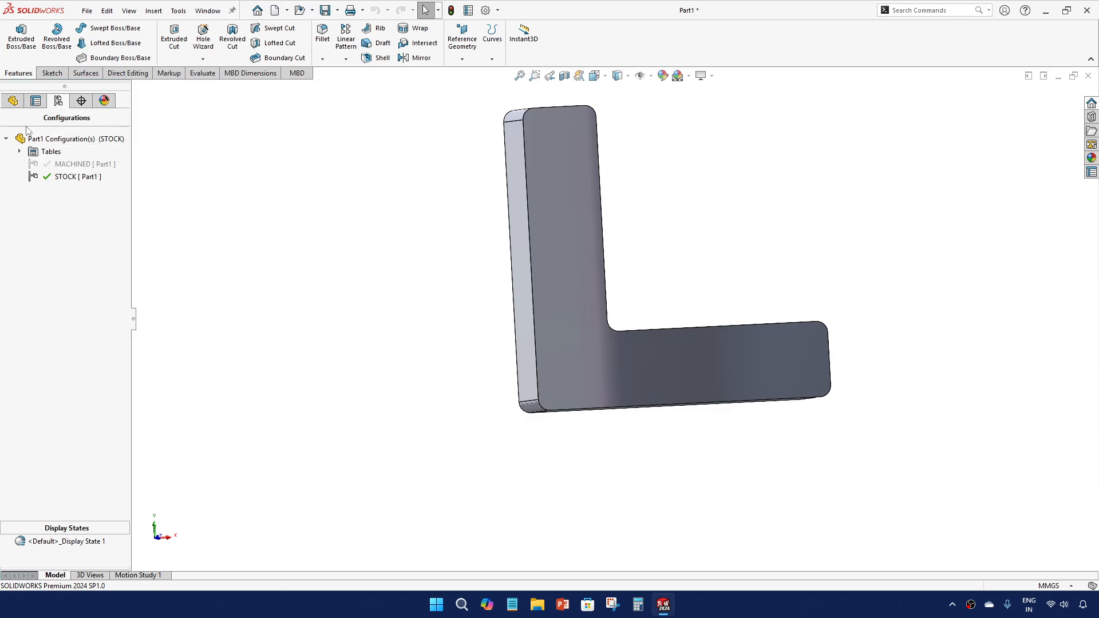
Step: Save the part to the Desktop as Part1 in SOLIDWORKS Part format
{"action": "left_click", "coordinate": [13, 100]}
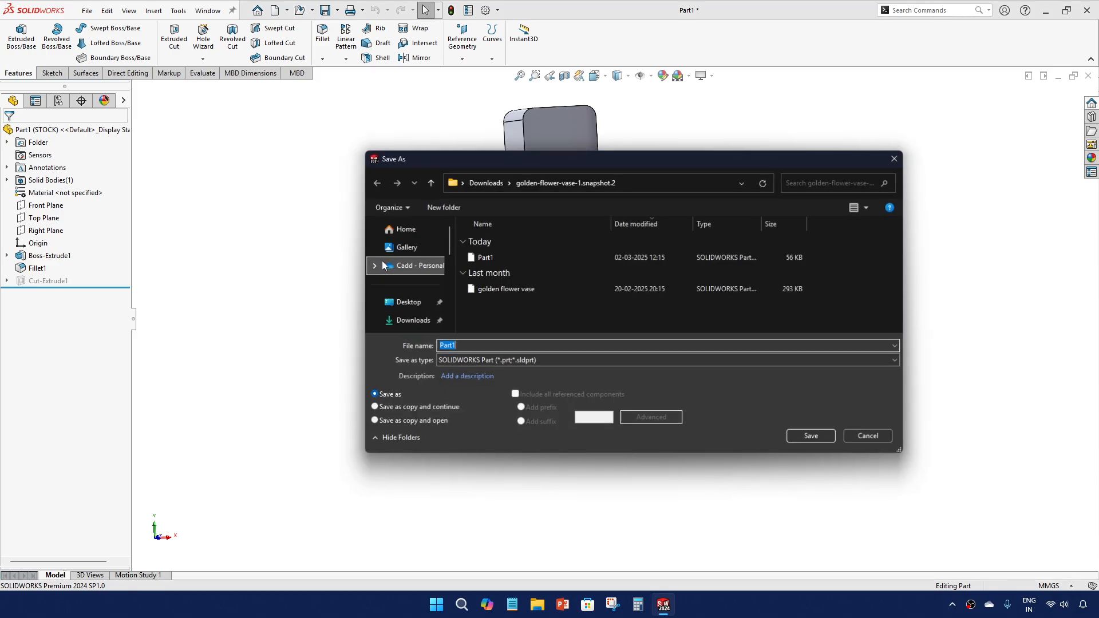
{"action": "left_click", "coordinate": [408, 303]}
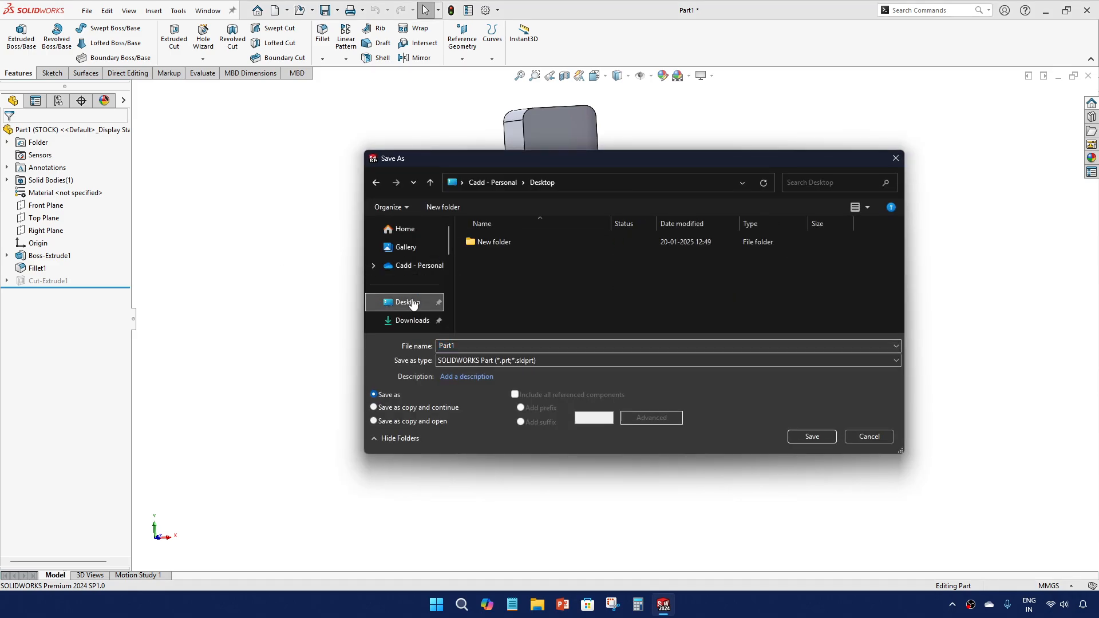
{"action": "left_click", "coordinate": [800, 437]}
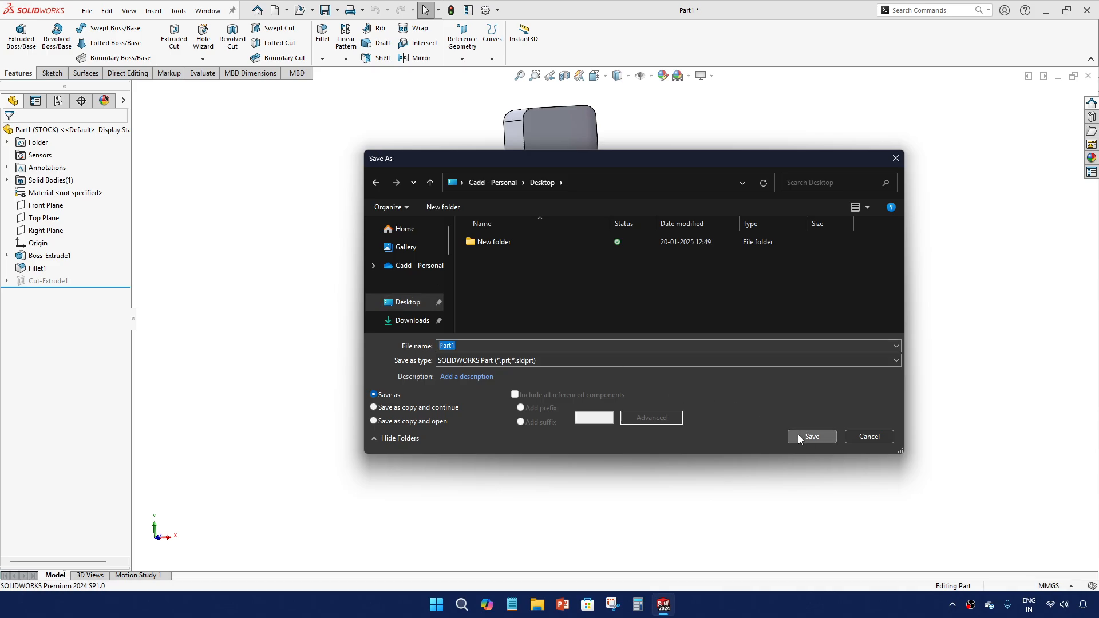
{"action": "key", "text": "f"}
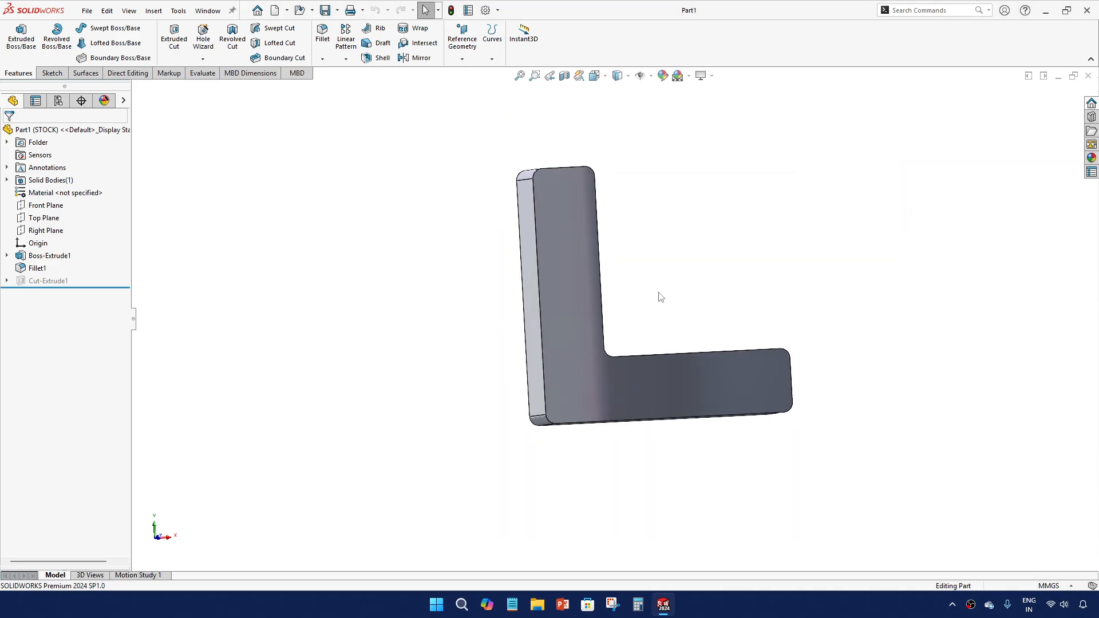
Step: Create a drawing from the part on a standard A3 (ISO) sheet with the sheet format displayed
{"action": "left_click", "coordinate": [87, 11]}
{"action": "left_click", "coordinate": [127, 104]}
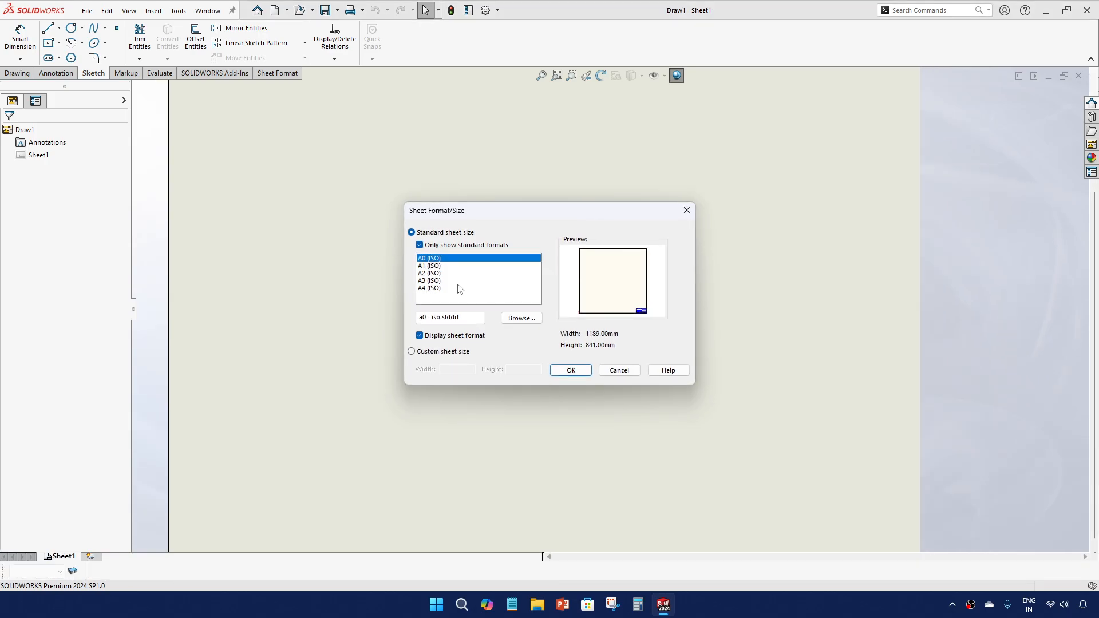
{"action": "left_click", "coordinate": [435, 280]}
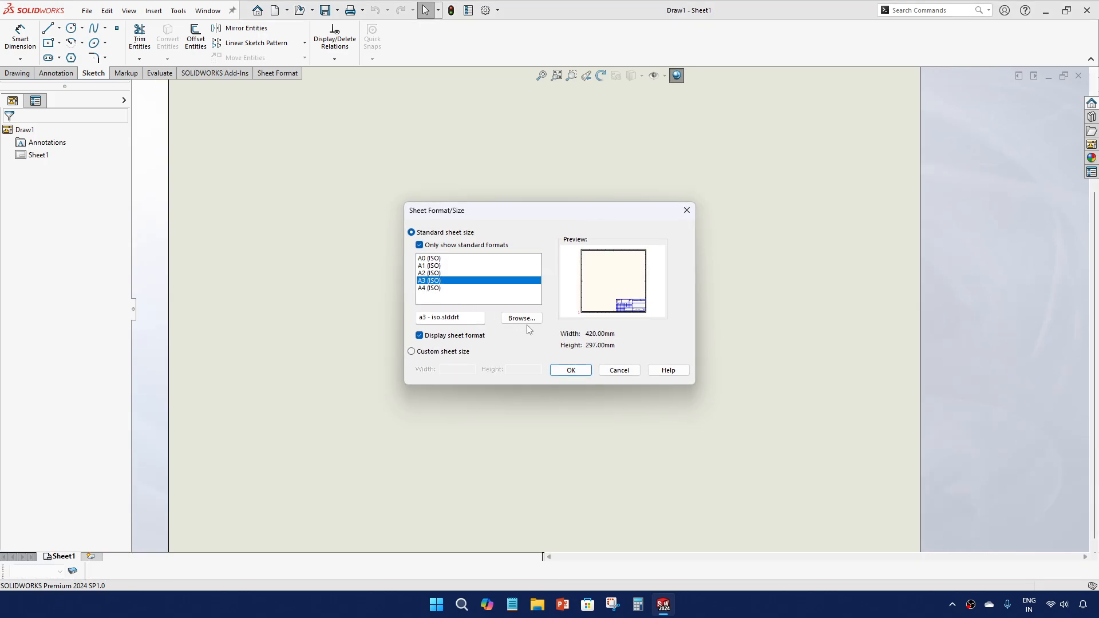
{"action": "left_click", "coordinate": [571, 370]}
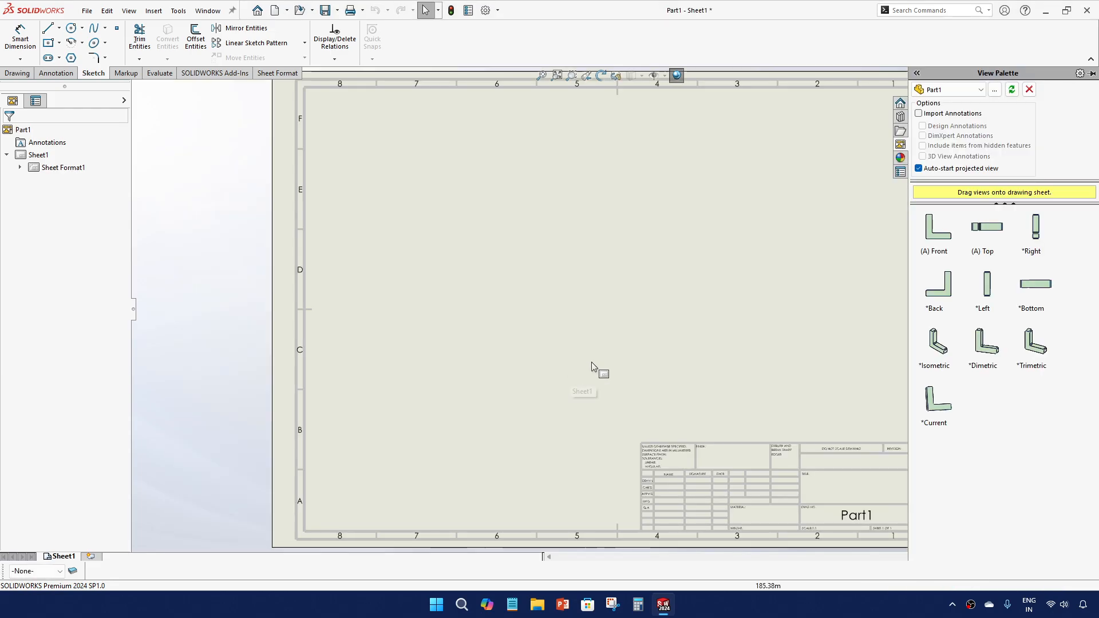
Step: Place the STOCK Front view on the sheet without projected views and move it to the sheet's right side, around zones D–E
{"action": "left_click_drag", "start_coordinate": [937, 228], "coordinate": [479, 290]}
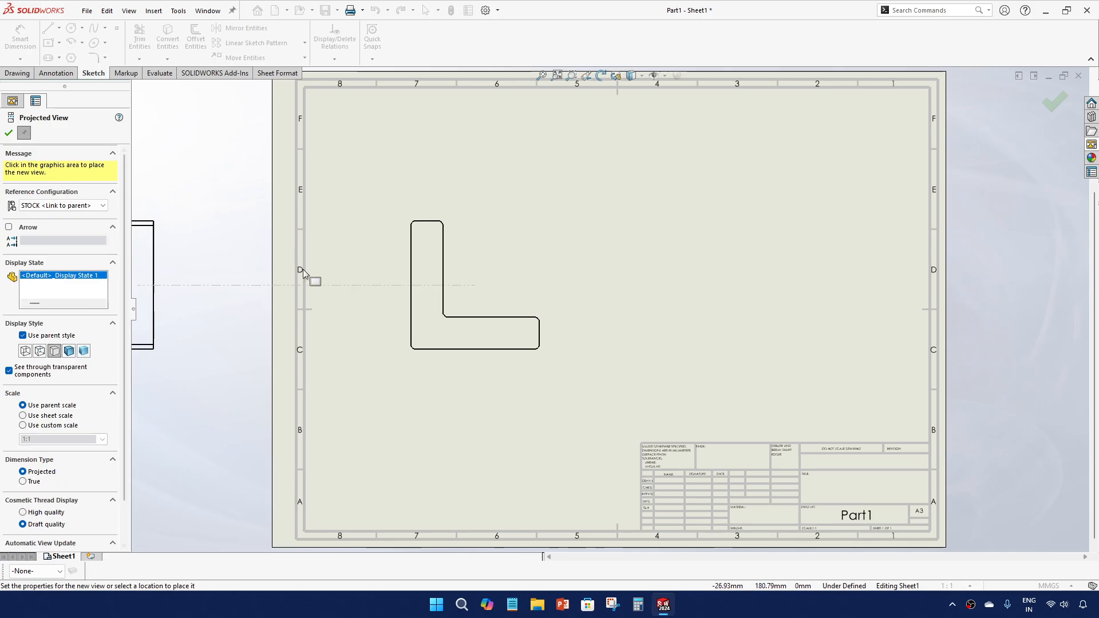
{"action": "key", "text": "Escape"}
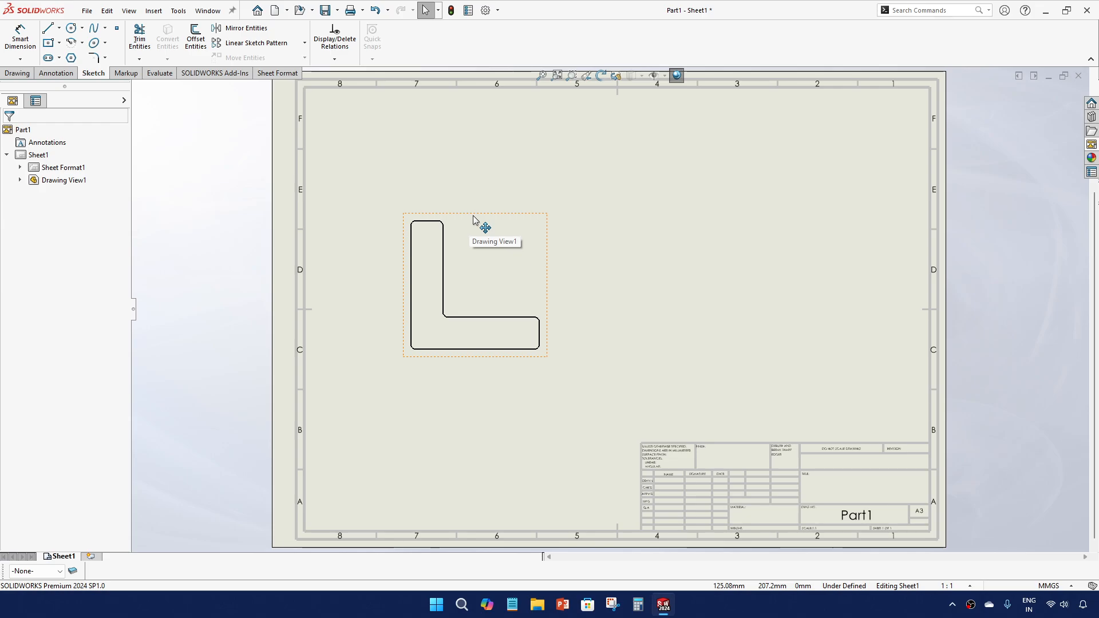
{"action": "left_click", "coordinate": [472, 223]}
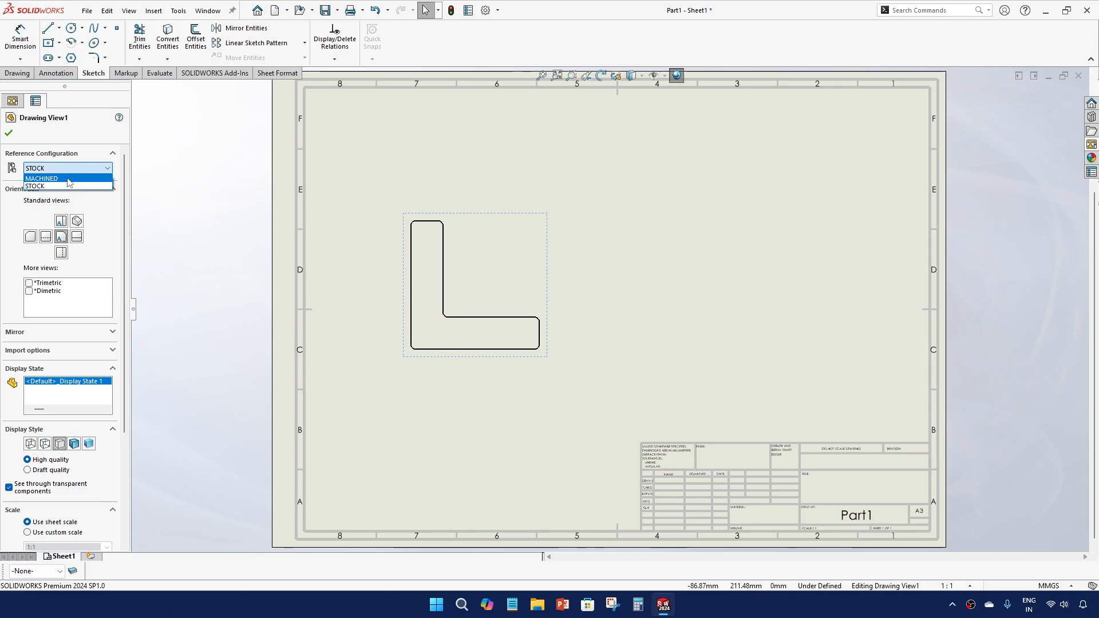
{"action": "left_click", "coordinate": [603, 259]}
{"action": "mouse_move", "coordinate": [548, 273]}
{"action": "left_mouse_down"}
{"action": "mouse_move", "coordinate": [863, 238]}
{"action": "mouse_move", "coordinate": [895, 250]}
{"action": "left_mouse_up"}
{"action": "left_click", "coordinate": [1019, 239]}
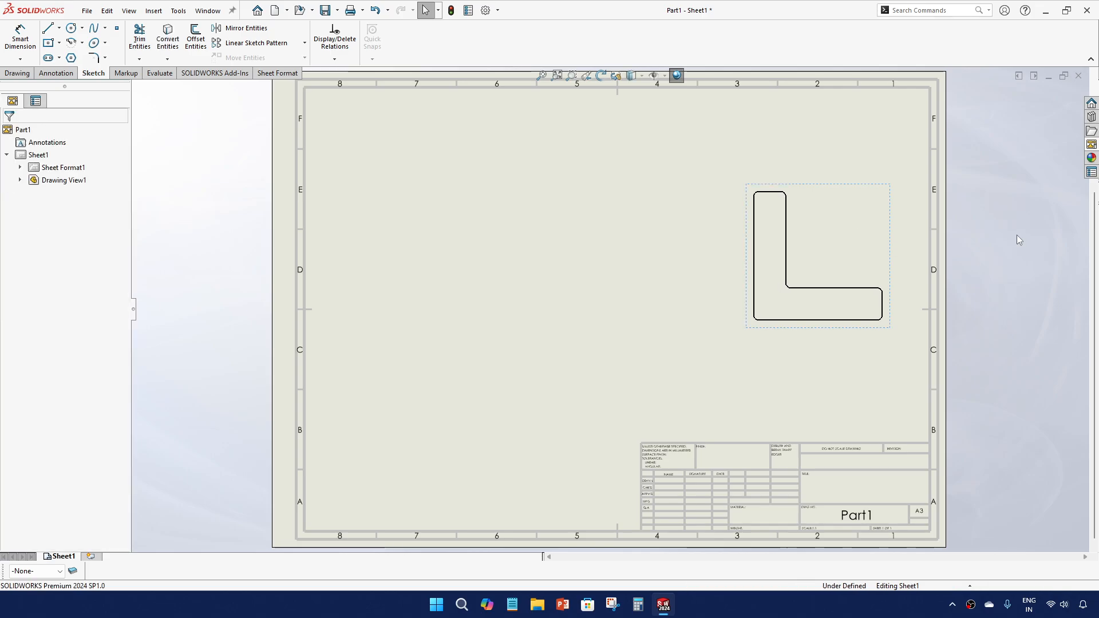
Step: Add a second Front view of the part and position it on the sheet's left side, roughly level with the first view
{"action": "left_click", "coordinate": [1092, 144]}
{"action": "mouse_move", "coordinate": [937, 234]}
{"action": "left_mouse_down"}
{"action": "mouse_move", "coordinate": [596, 262]}
{"action": "mouse_move", "coordinate": [431, 326]}
{"action": "mouse_move", "coordinate": [425, 424]}
{"action": "mouse_move", "coordinate": [435, 359]}
{"action": "left_mouse_up"}
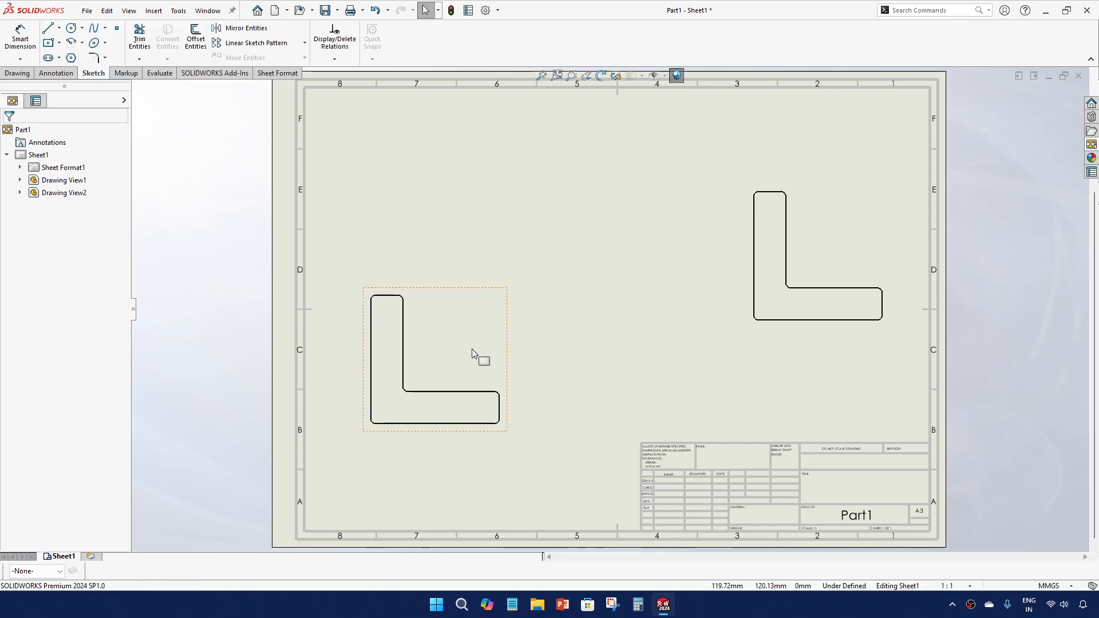
{"action": "left_click_drag", "start_coordinate": [506, 322], "coordinate": [529, 235]}
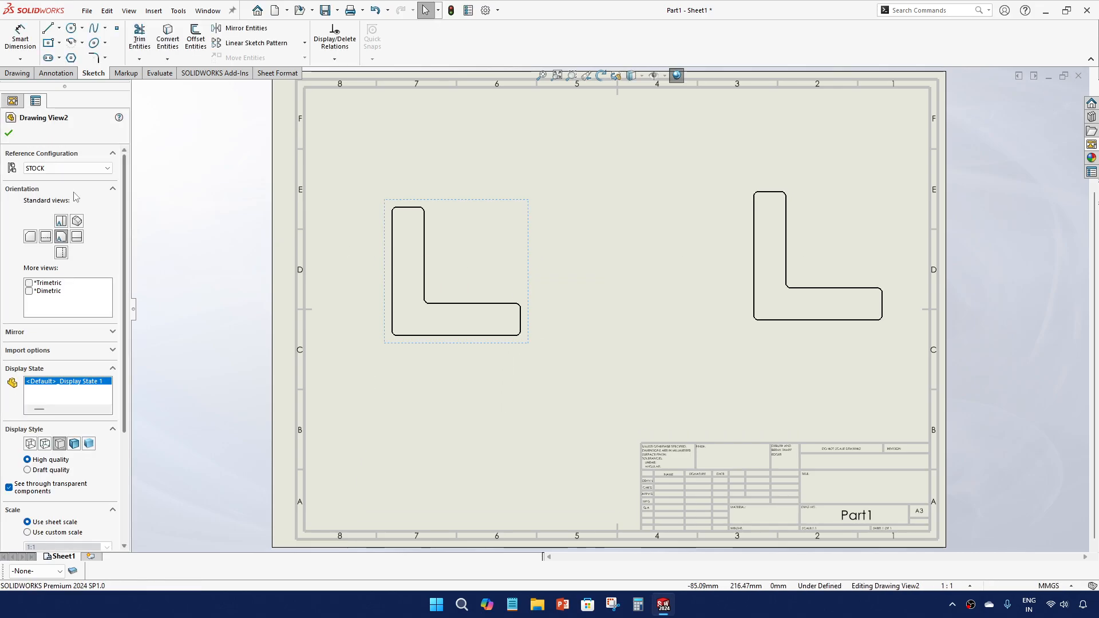
Step: Set the second Front view's reference configuration to MACHINED
{"action": "left_click", "coordinate": [73, 168]}
{"action": "left_click", "coordinate": [74, 179]}
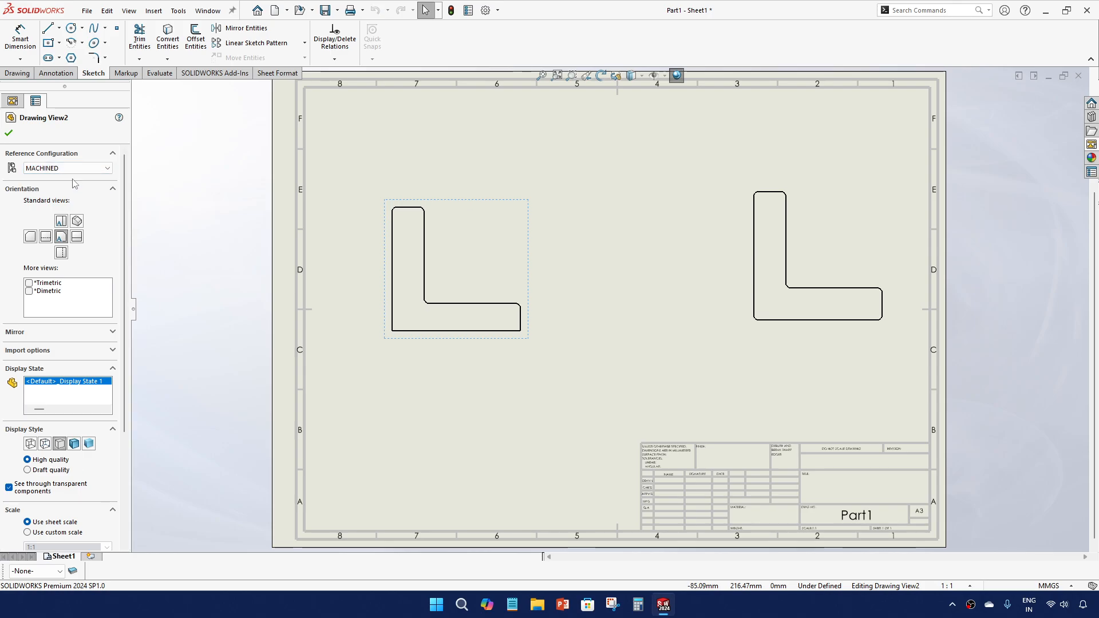
{"action": "left_click", "coordinate": [8, 133]}
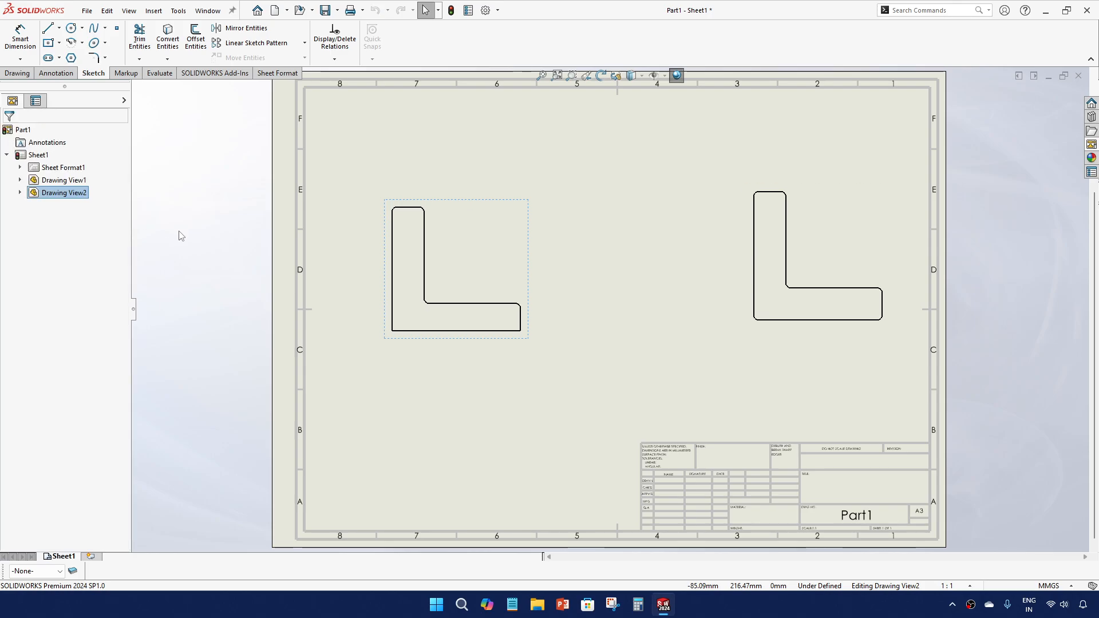
Step: Project a side view beside the MACHINED Front view and a top view below it
{"action": "left_click", "coordinate": [525, 258]}
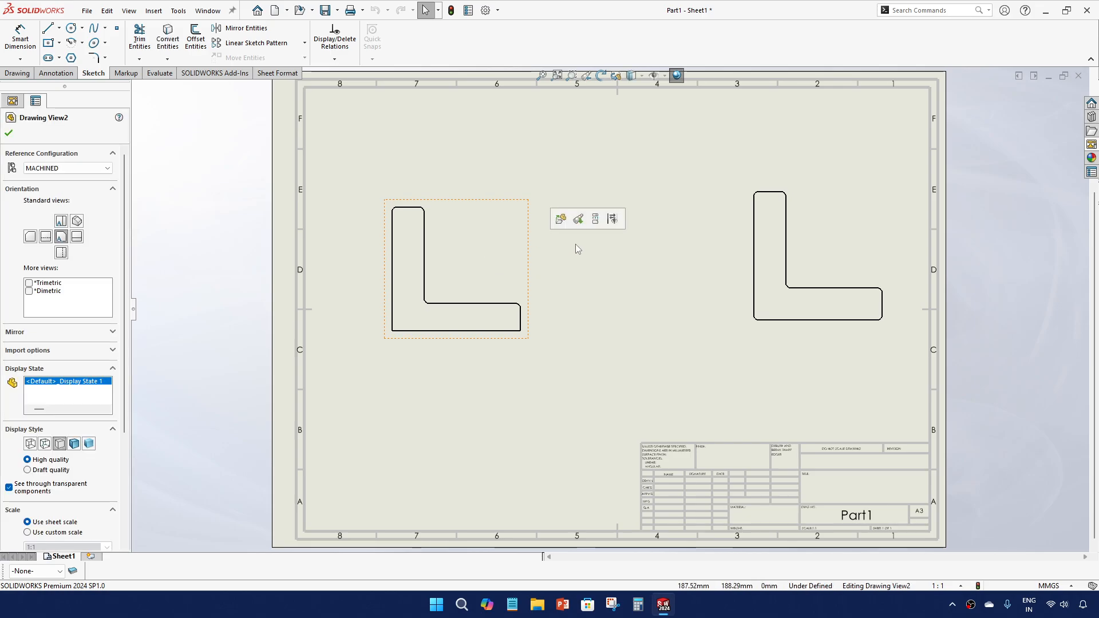
{"action": "left_click", "coordinate": [596, 218]}
{"action": "left_click", "coordinate": [601, 293]}
{"action": "left_click", "coordinate": [470, 430]}
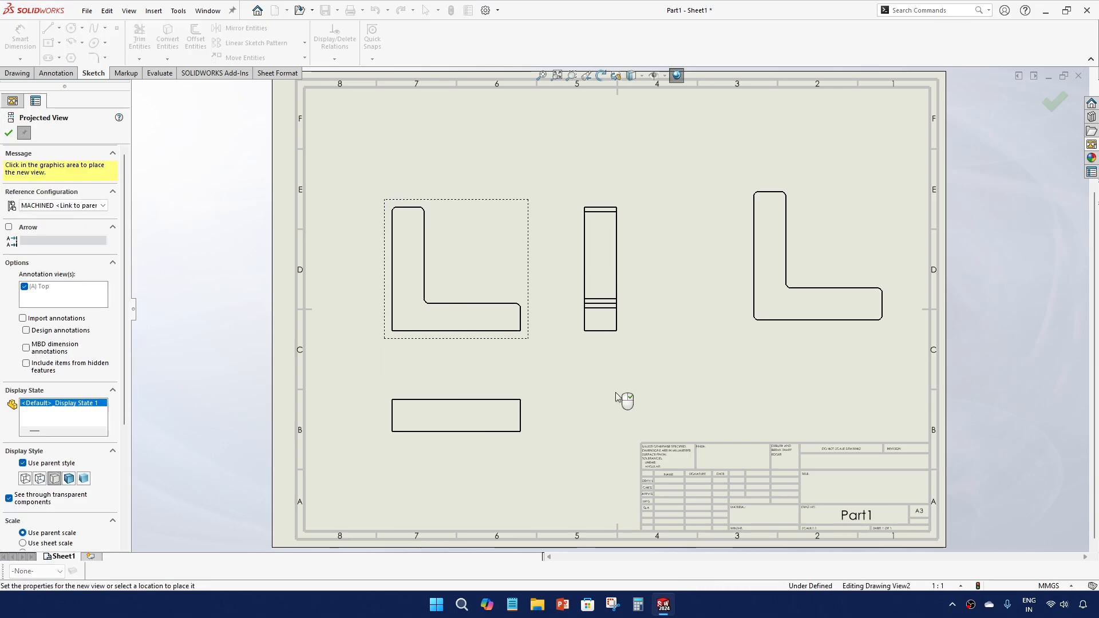
{"action": "key", "text": "Escape"}
Step: Check the drawing views on the whole sheet and minimize the application to show the desktop
{"action": "scroll", "coordinate": [614, 308], "scroll_direction": "down", "scroll_amount": 1}
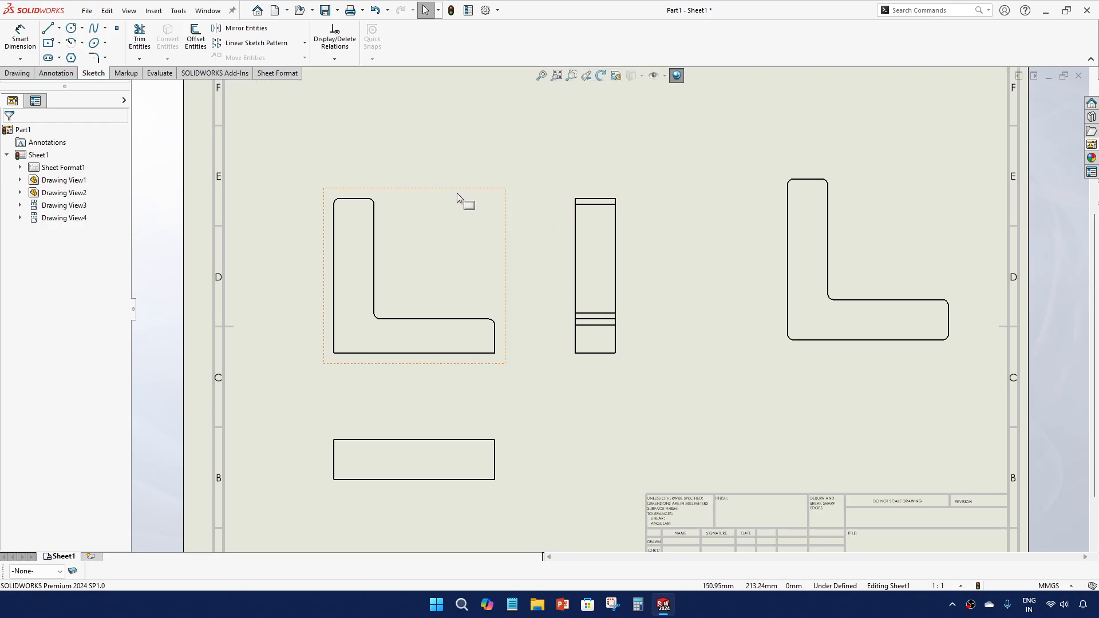
{"action": "scroll", "coordinate": [595, 321], "scroll_direction": "up", "scroll_amount": 2}
{"action": "scroll", "coordinate": [767, 309], "scroll_direction": "down", "scroll_amount": 2}
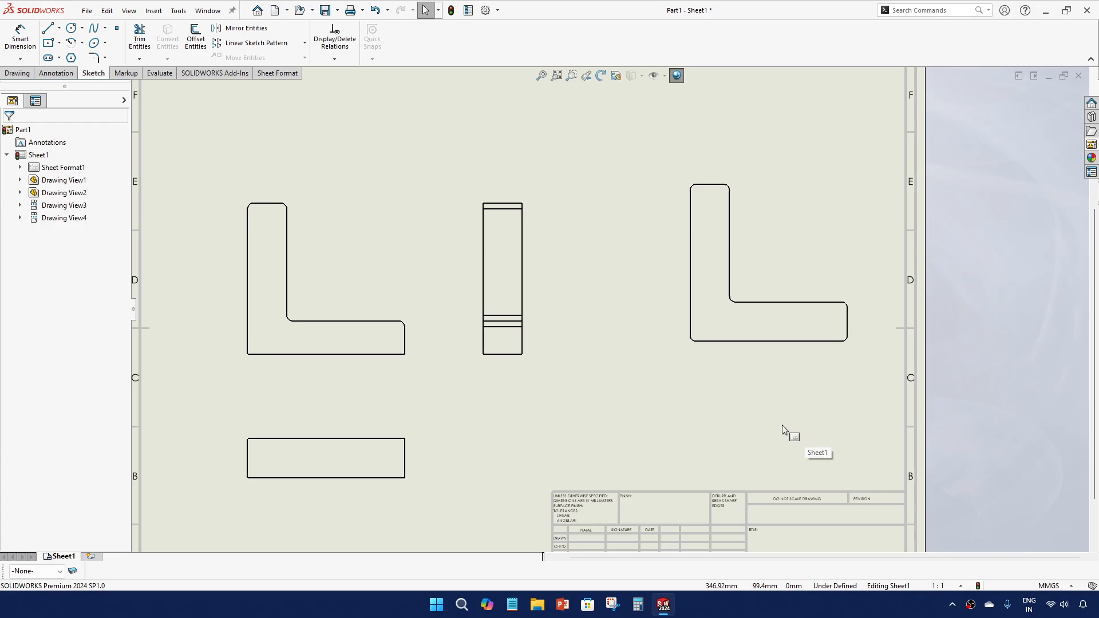
{"action": "key", "text": "f"}
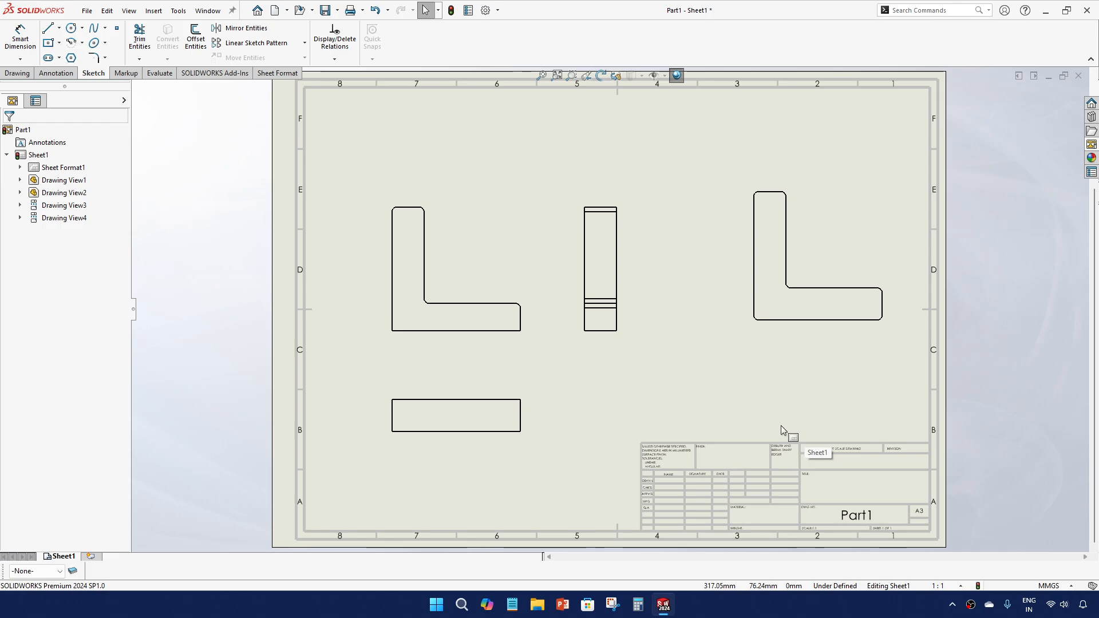
{"action": "left_click", "coordinate": [1049, 15]}
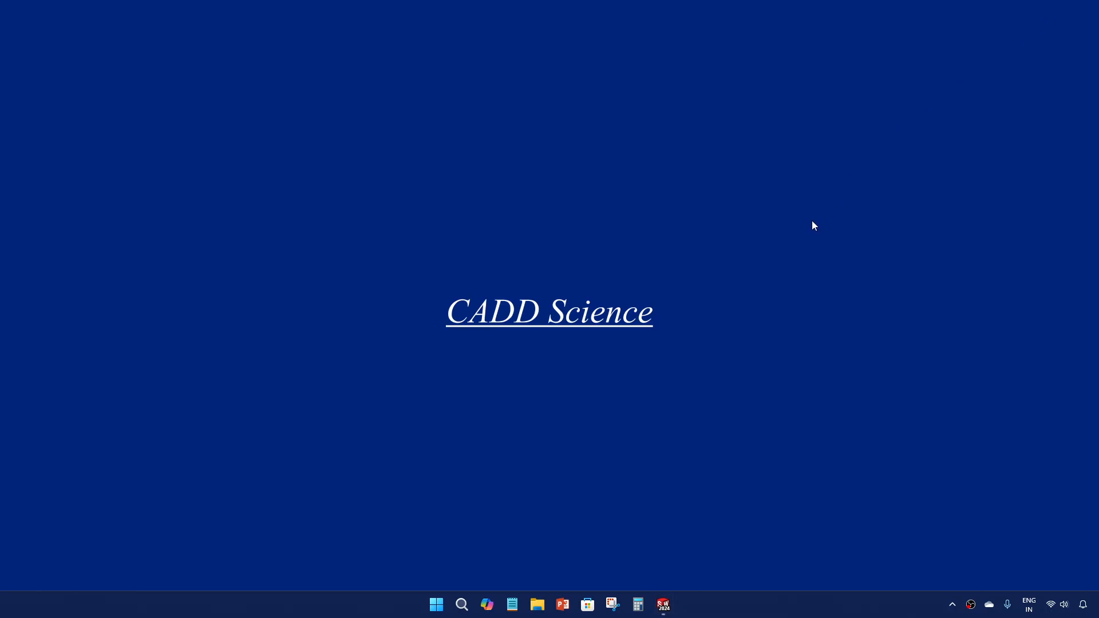